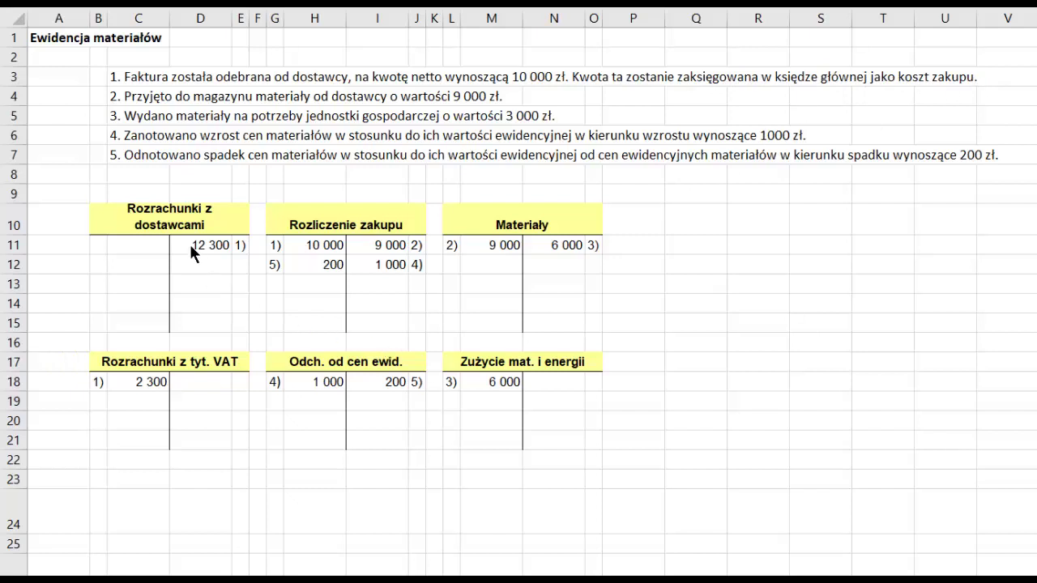
Examine the Rozrachunki z dostawcami account's credit and debit sides and its entry for operation 1.
click(168, 224)
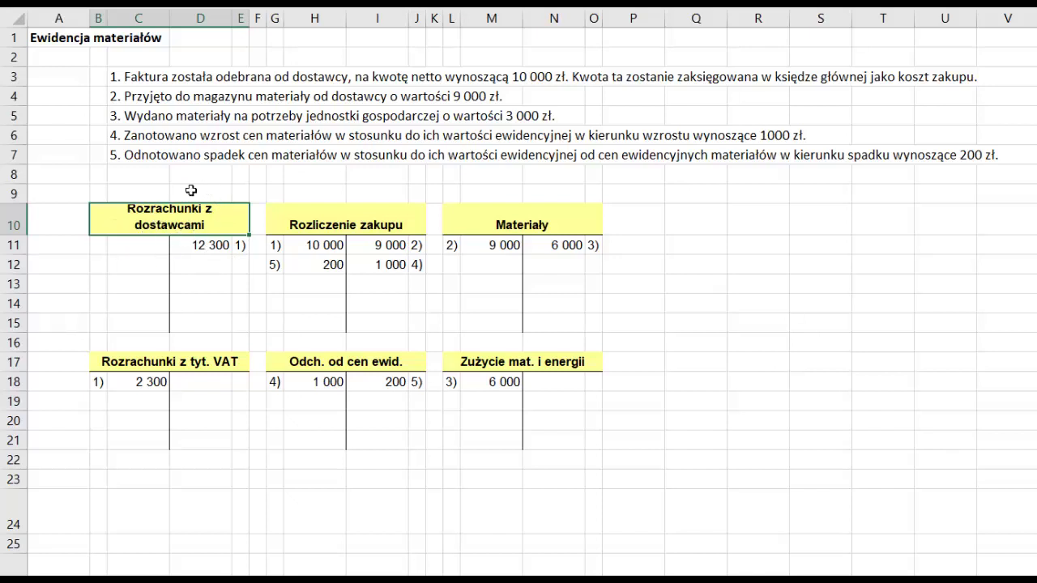
click(197, 245)
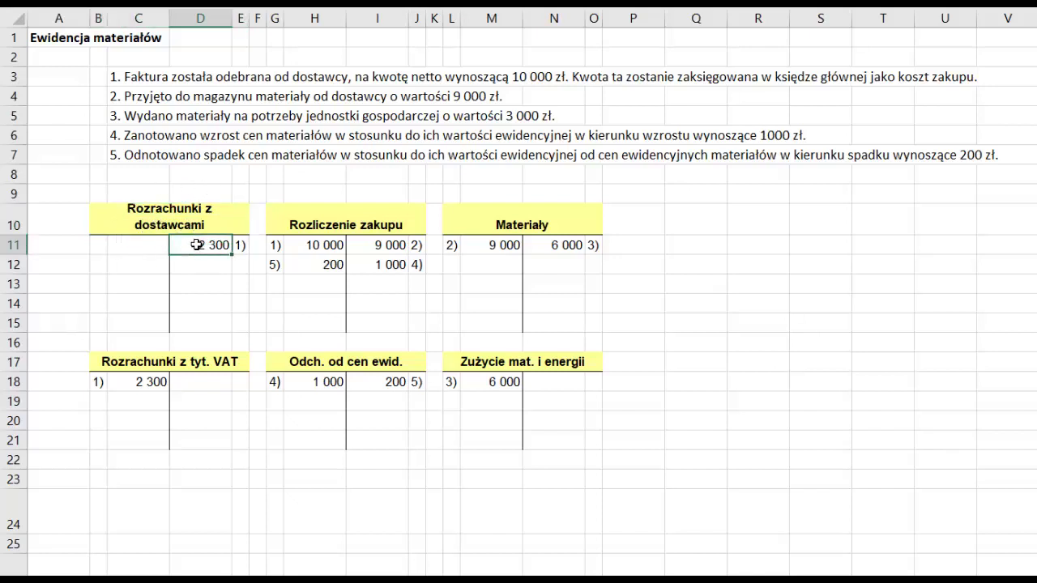
drag(198, 244, 186, 323)
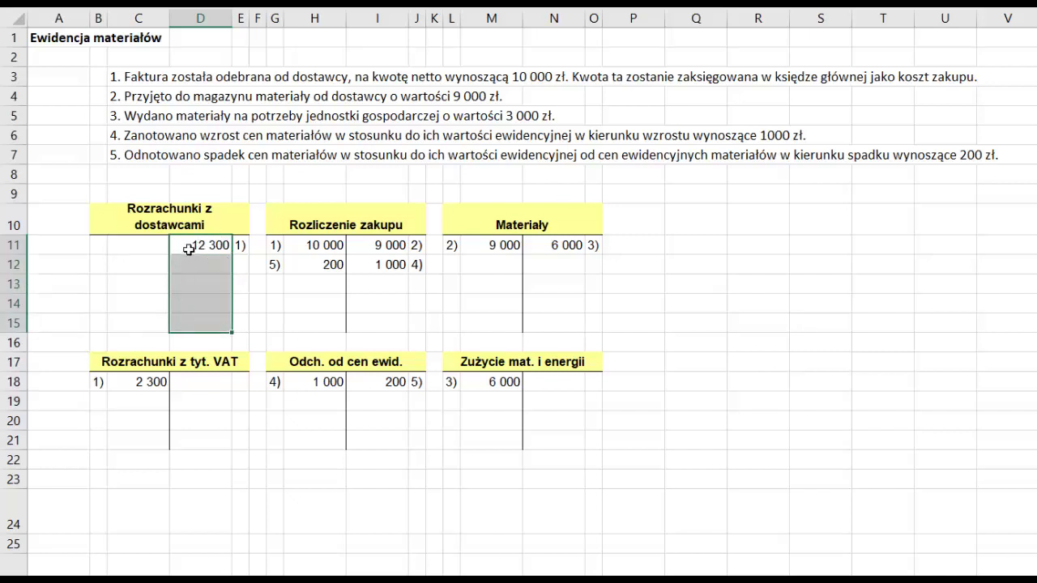
drag(192, 245, 188, 319)
drag(143, 245, 132, 321)
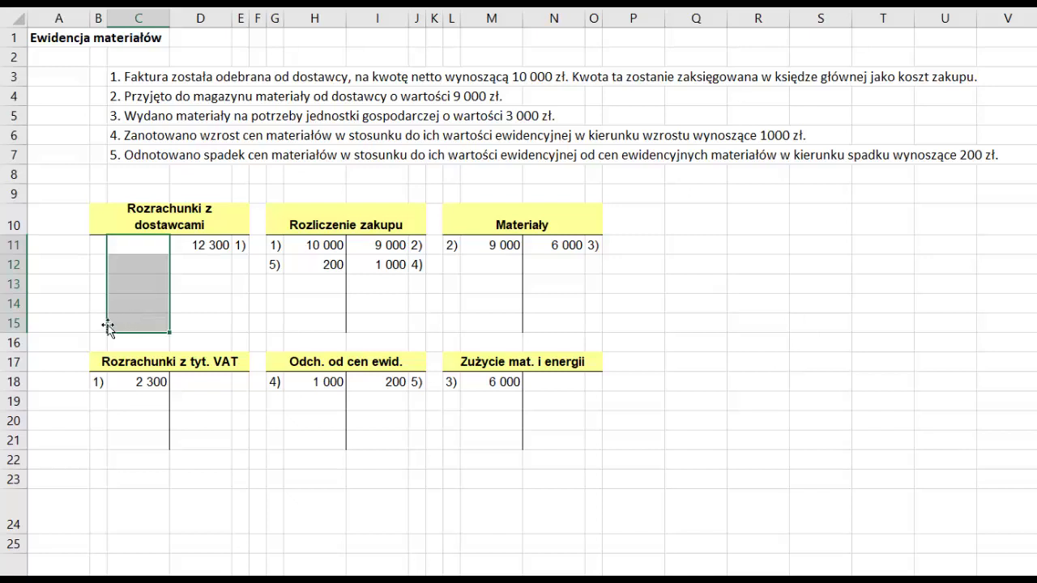
click(161, 217)
drag(161, 217, 162, 217)
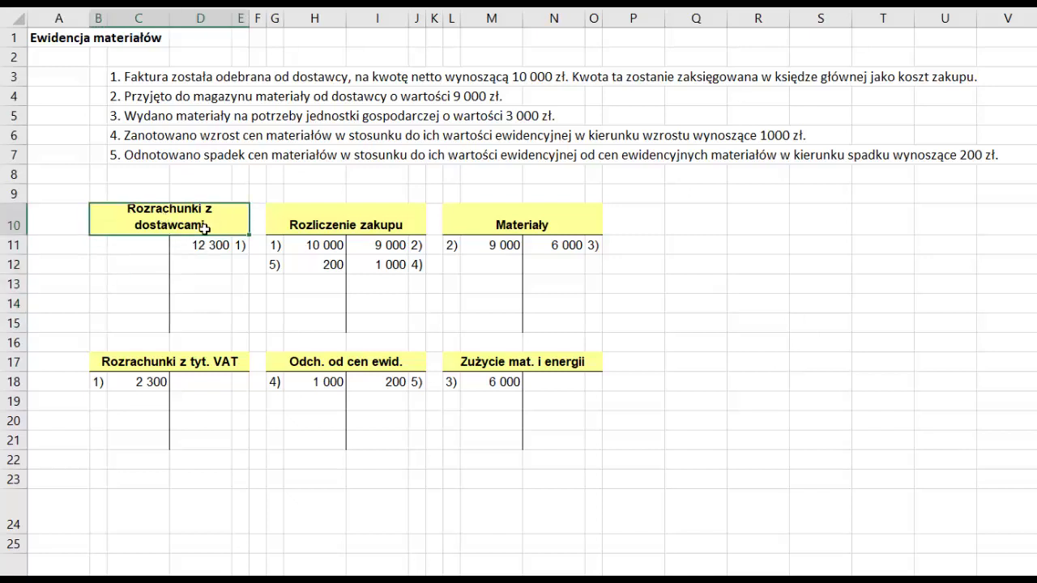
click(209, 247)
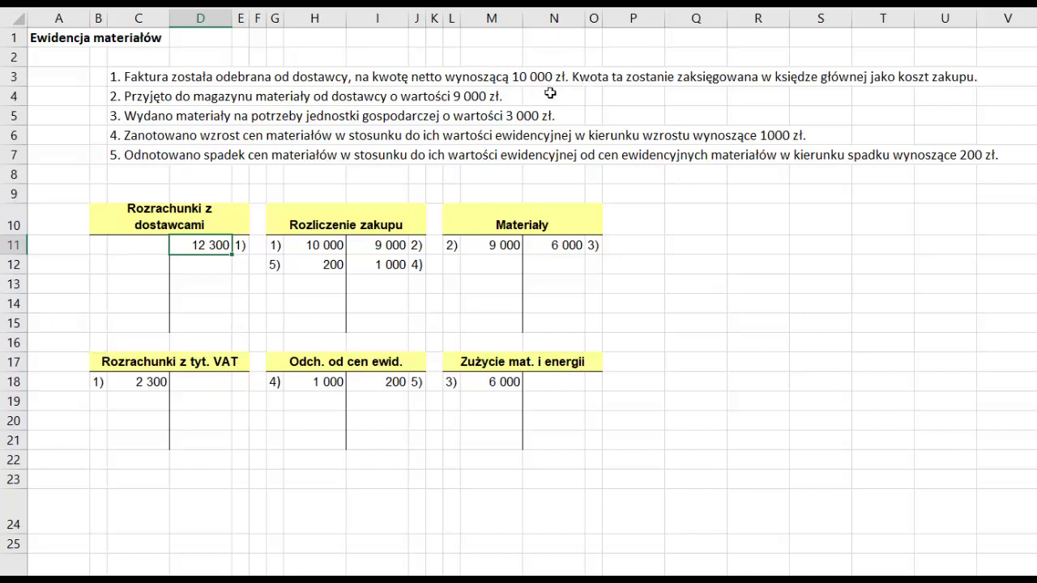
Inspect the formula behind the supplier account's credit entry in D11 and its operation number.
double_click(209, 244)
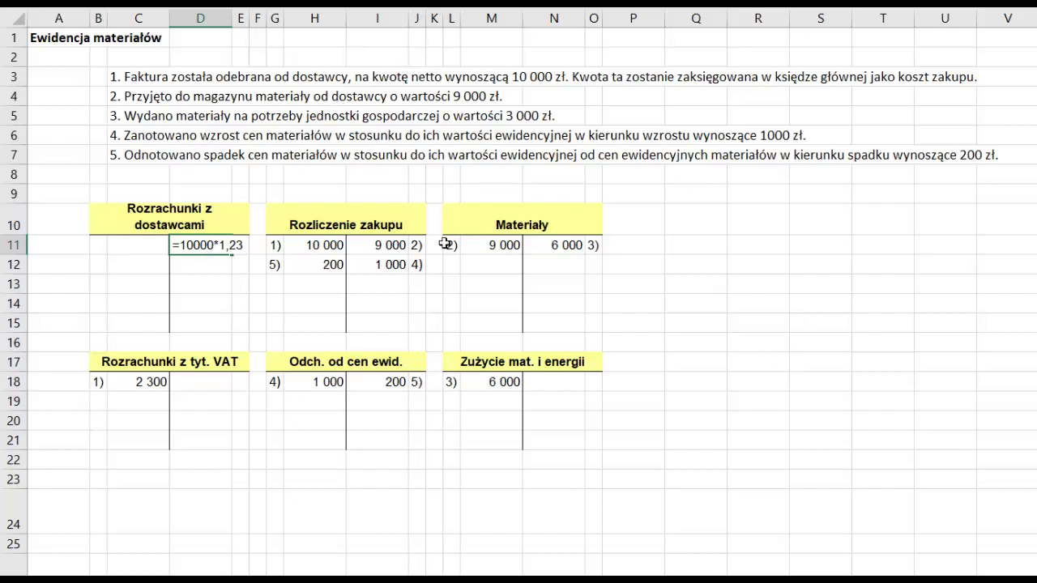
drag(224, 245, 243, 245)
key(ctrl+Return)
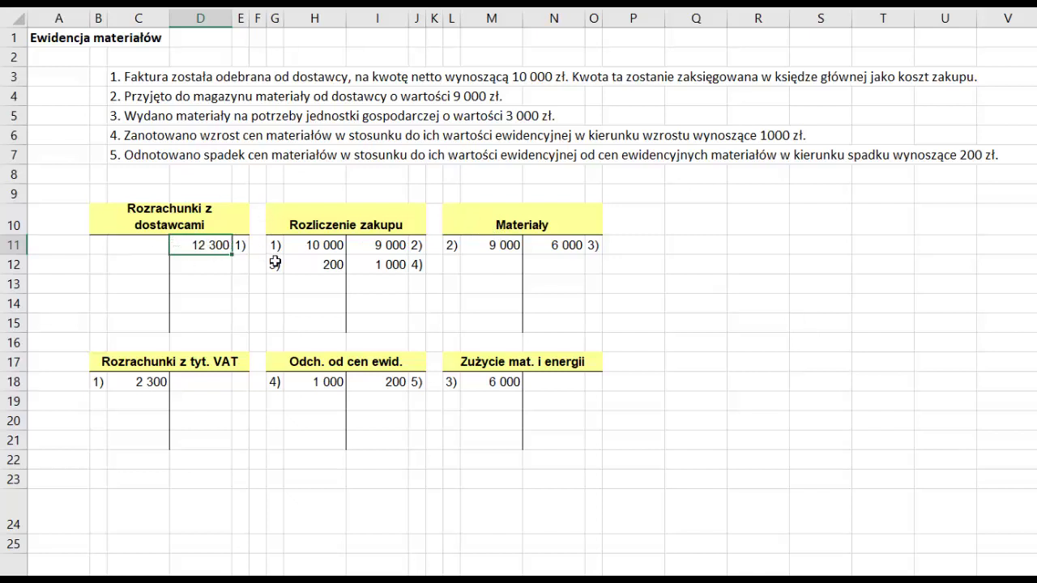
drag(187, 245, 242, 244)
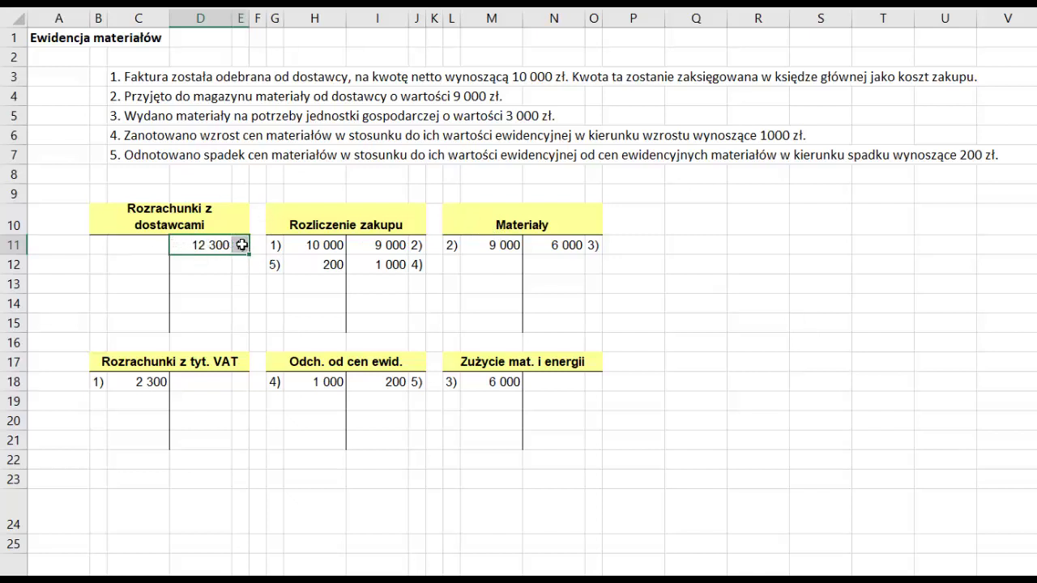
text(1))
click(154, 221)
drag(198, 246, 239, 246)
Trace the remaining operation 1 postings on the debit sides of Rozrachunki z tyt. VAT and Rozliczenie zakupu.
click(166, 362)
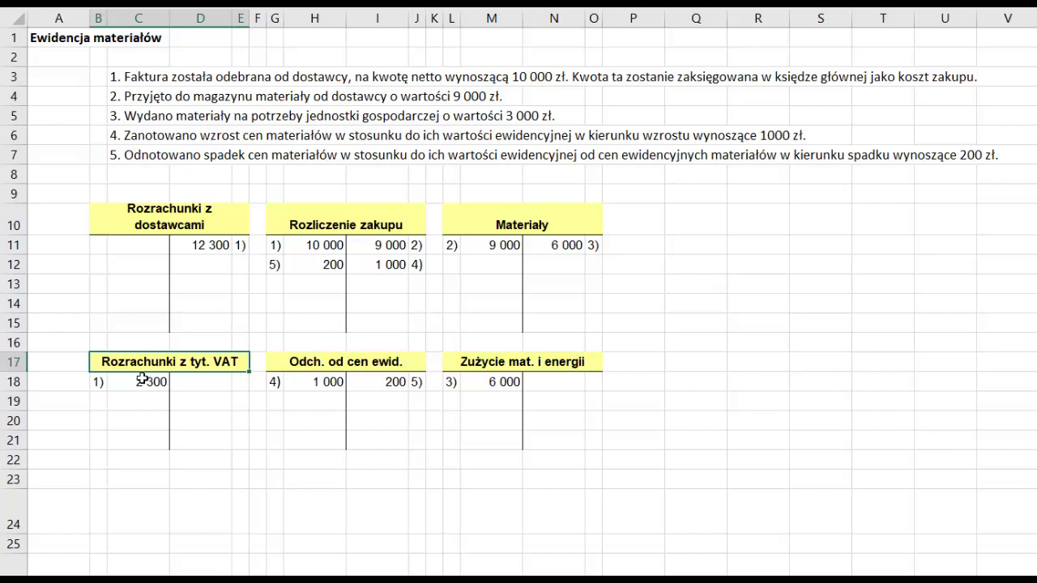
drag(98, 386, 140, 382)
key(ctrl+v)
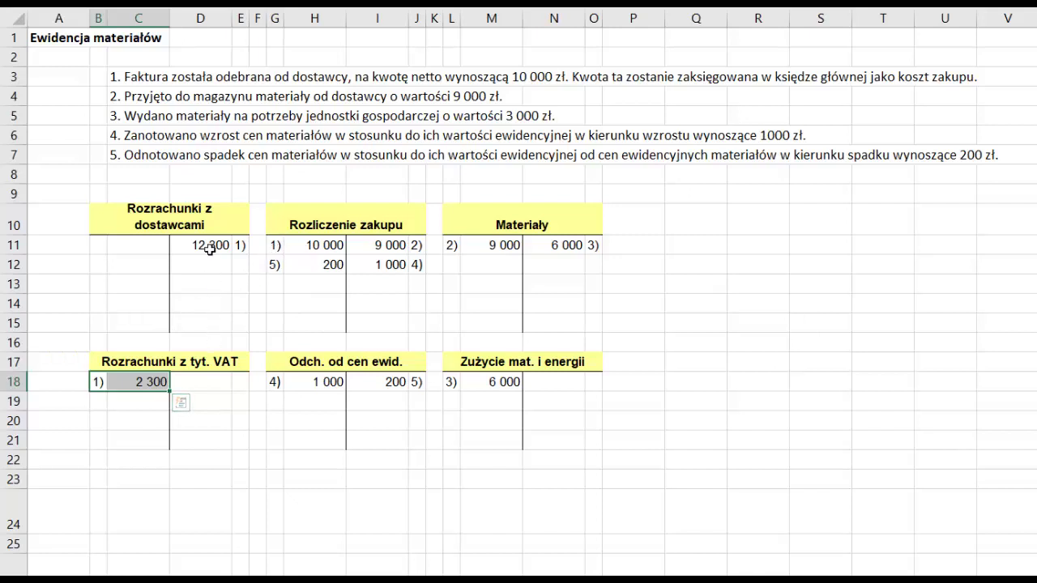
click(329, 221)
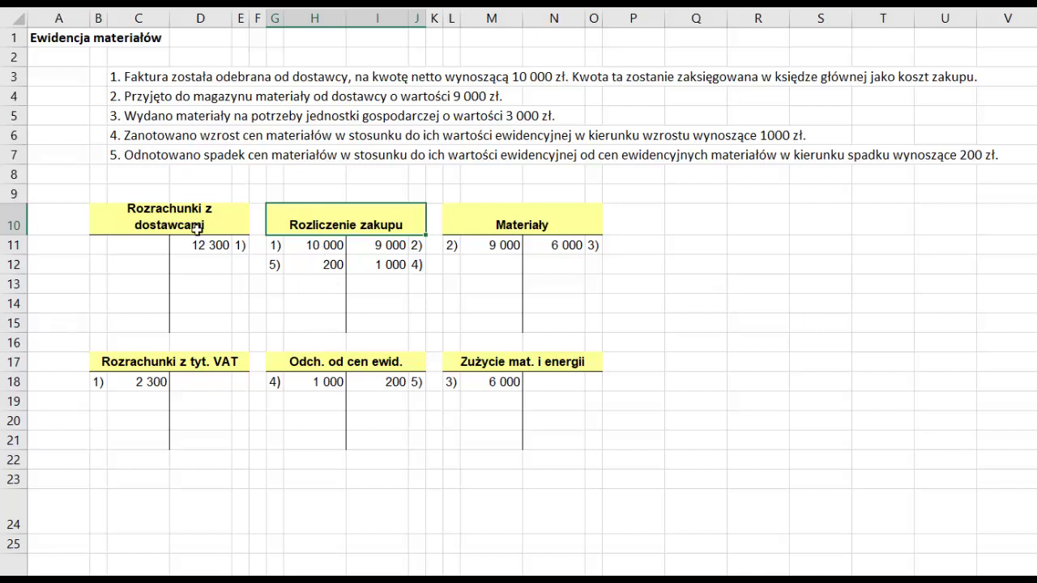
click(139, 362)
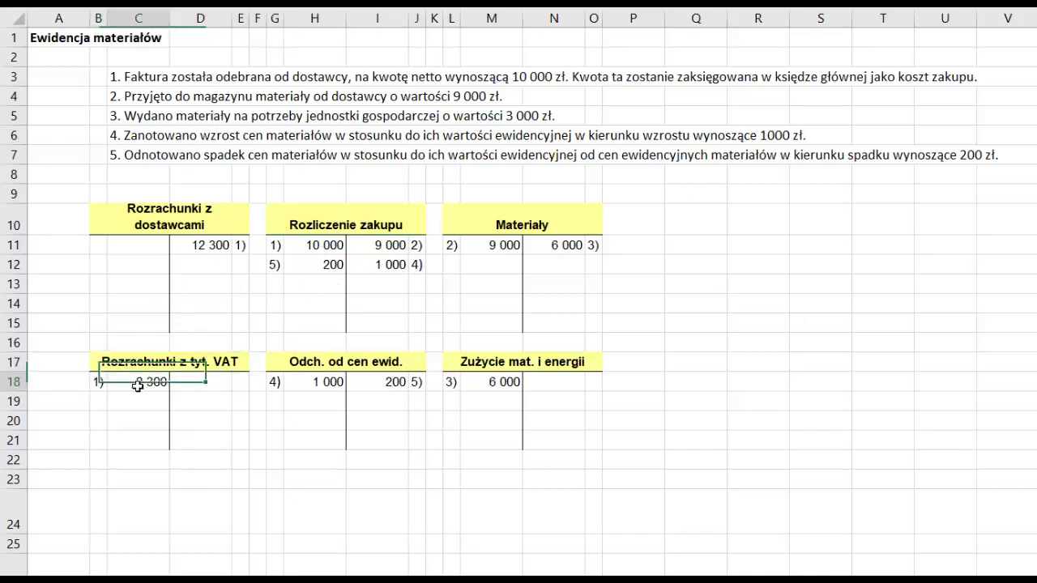
drag(148, 381, 95, 384)
key(ctrl+v)
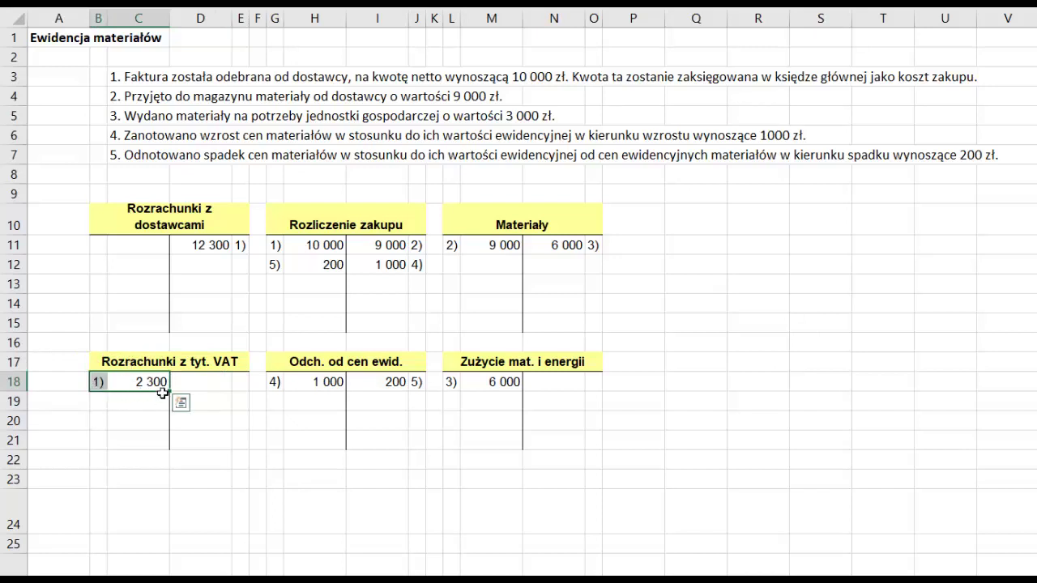
click(306, 229)
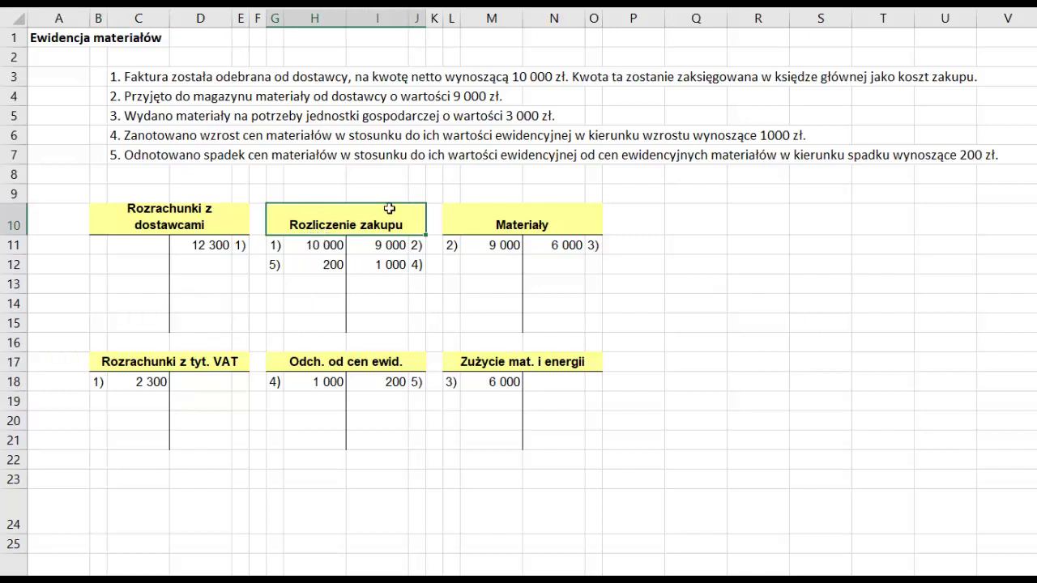
click(518, 220)
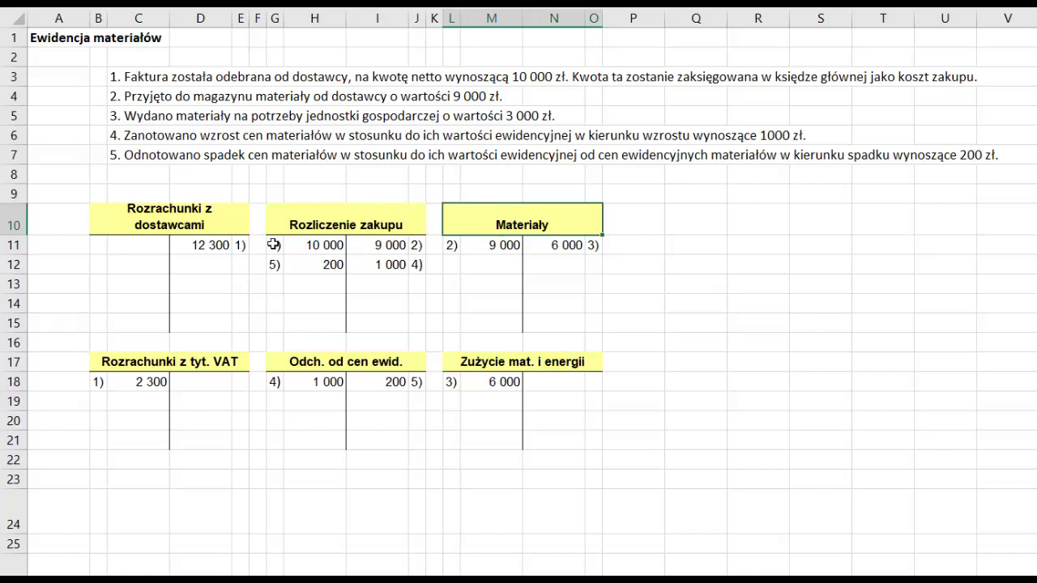
drag(274, 245, 310, 244)
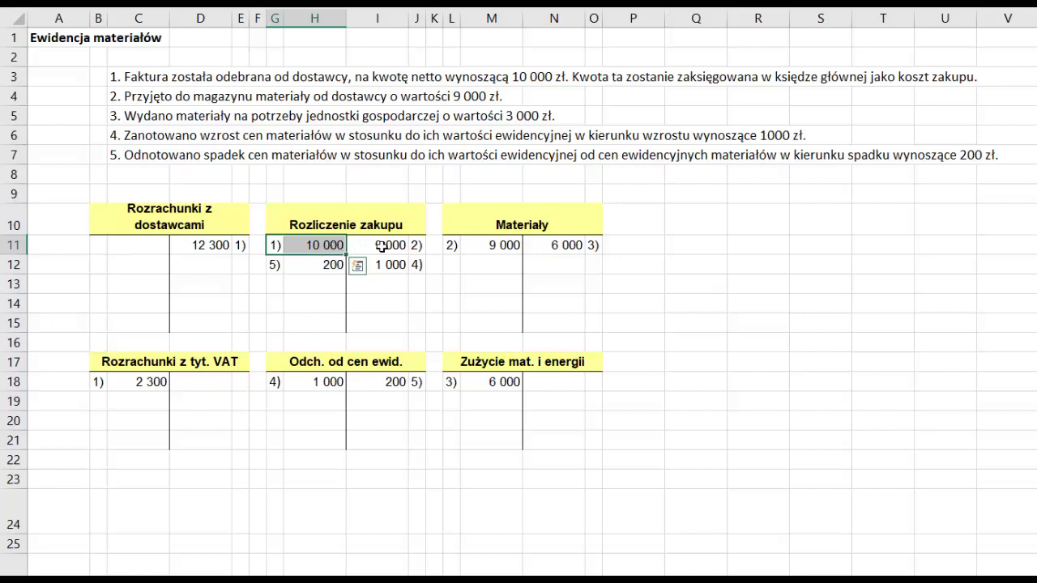
Review operation 2 and trace its postings on the debit side of Materiały and the credit side of Rozliczenie zakupu.
click(131, 104)
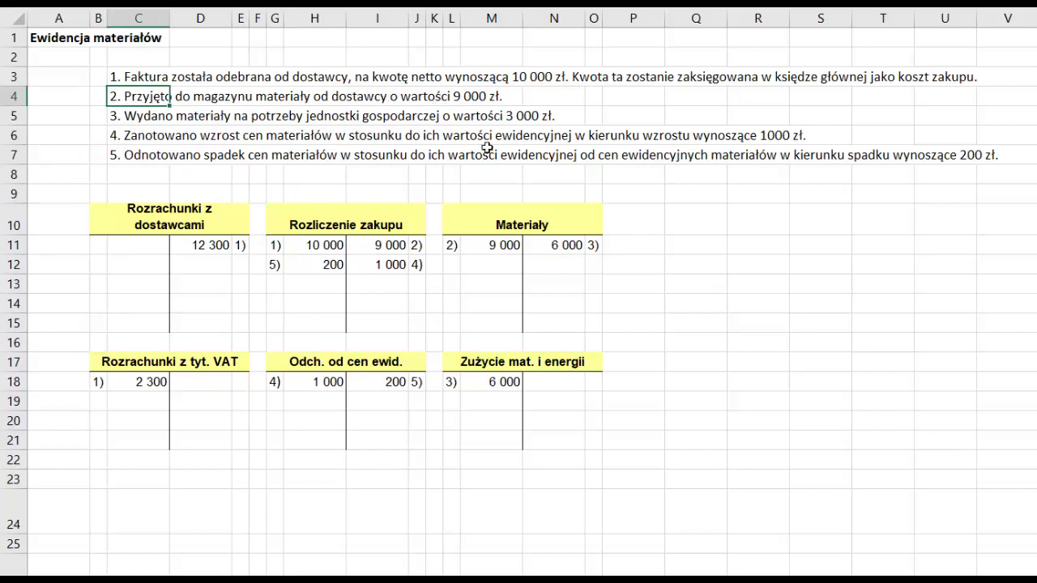
click(498, 217)
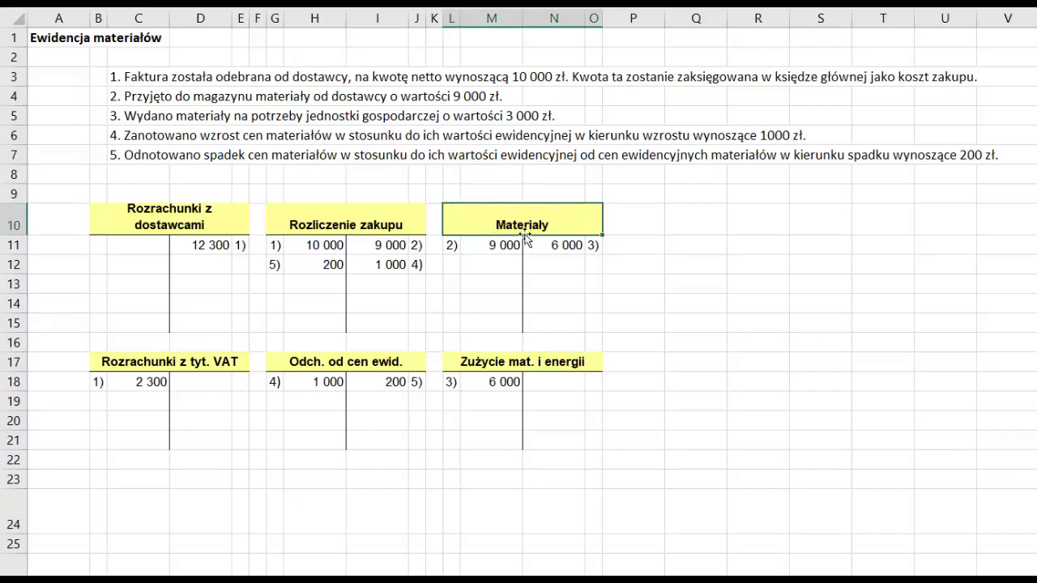
drag(454, 246, 474, 328)
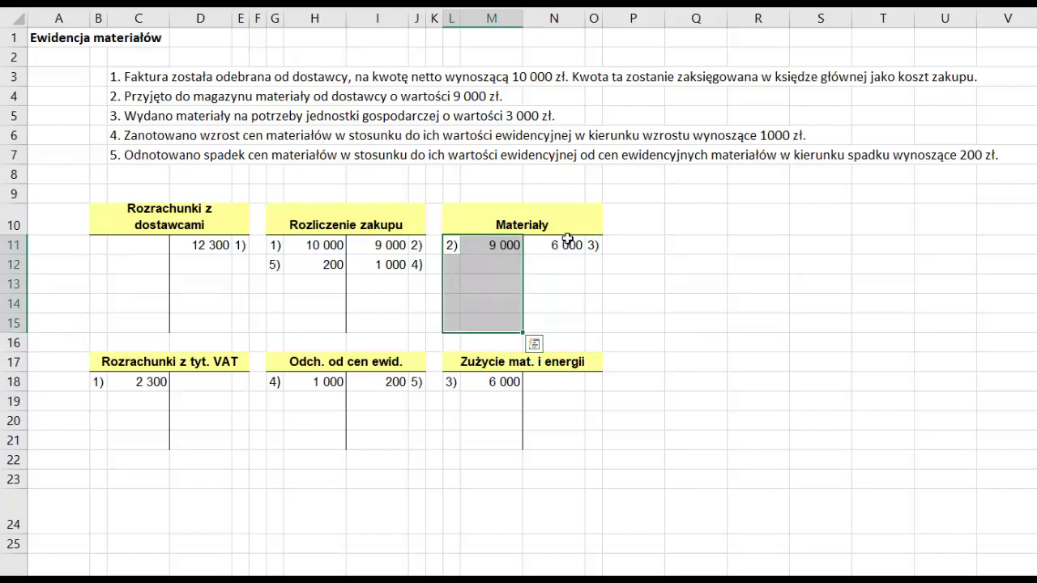
drag(565, 241, 473, 318)
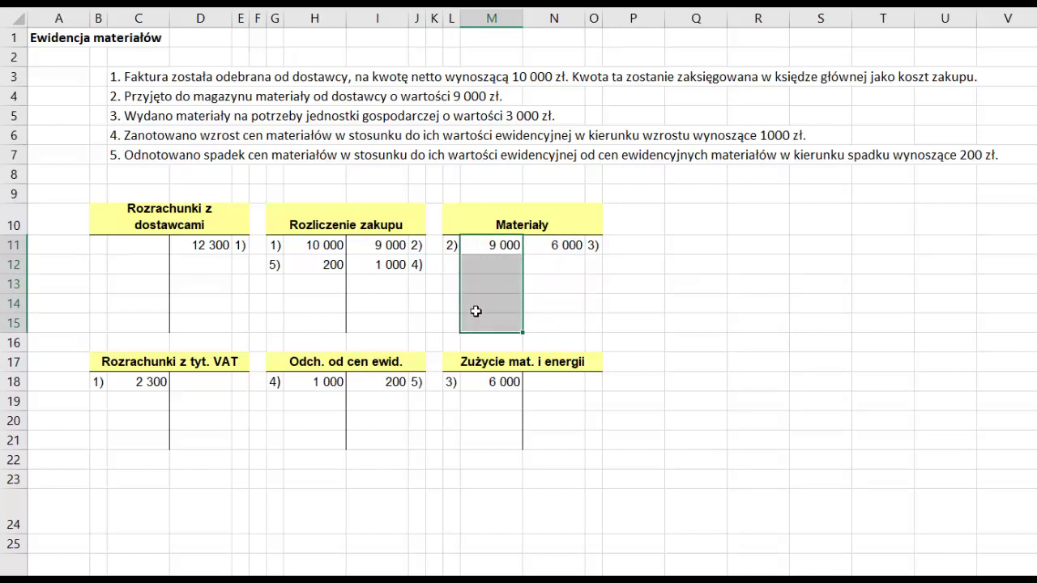
click(367, 221)
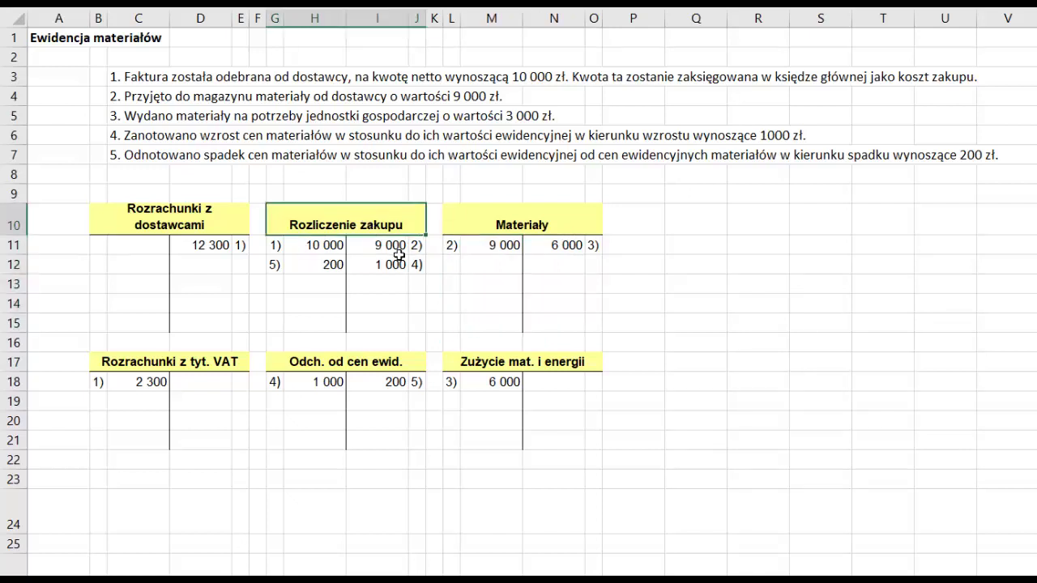
drag(373, 244, 413, 244)
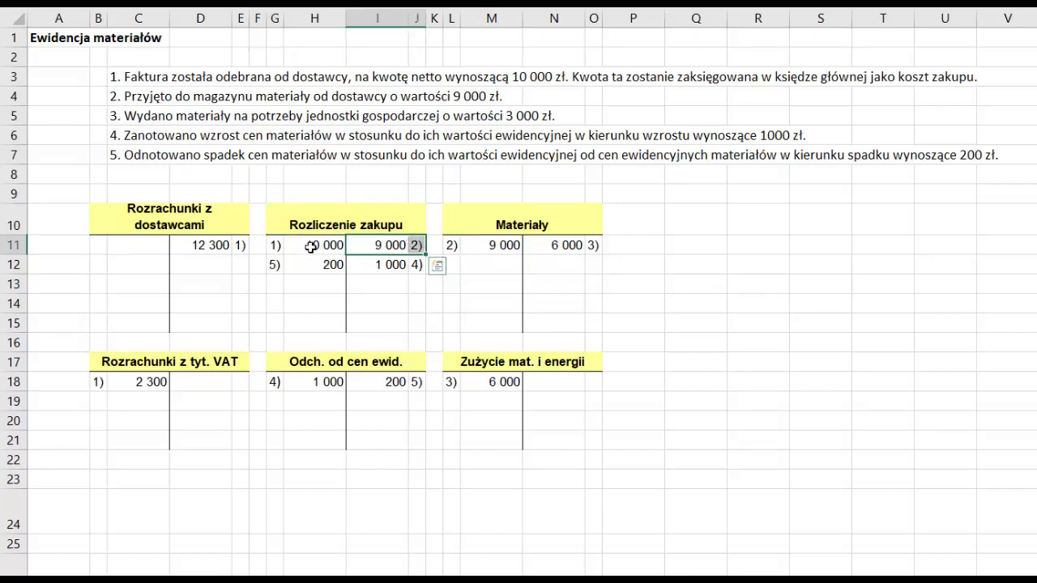
drag(311, 247, 376, 246)
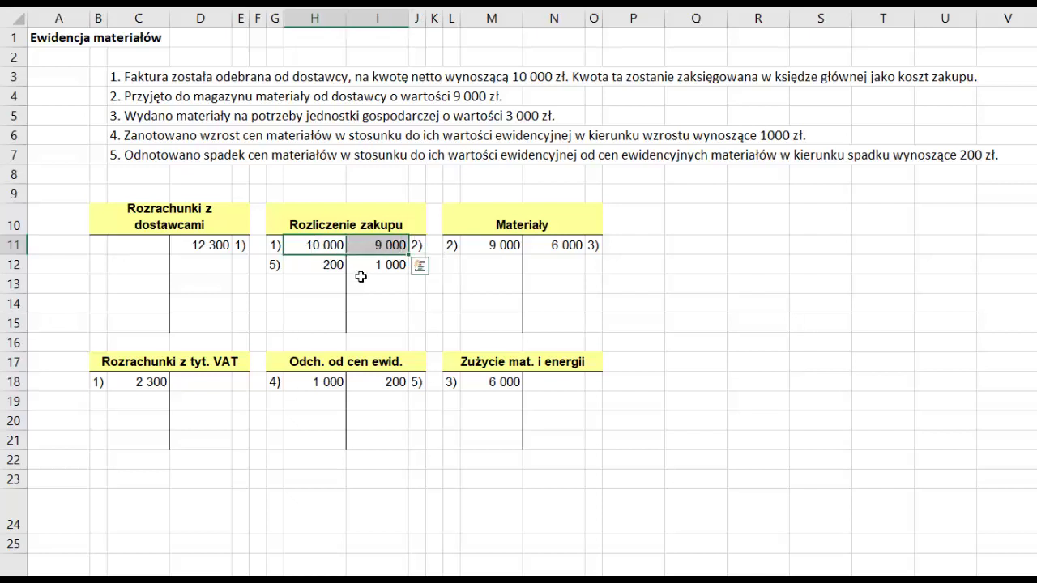
Correct the operation 3 credit entry of the Materiały account in N11 to 3000.
click(136, 115)
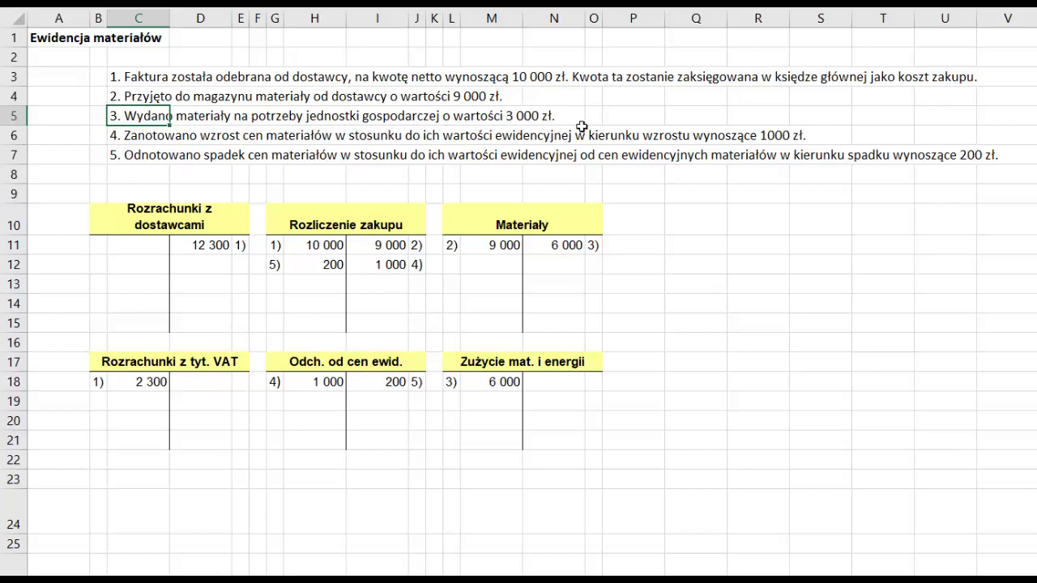
click(501, 223)
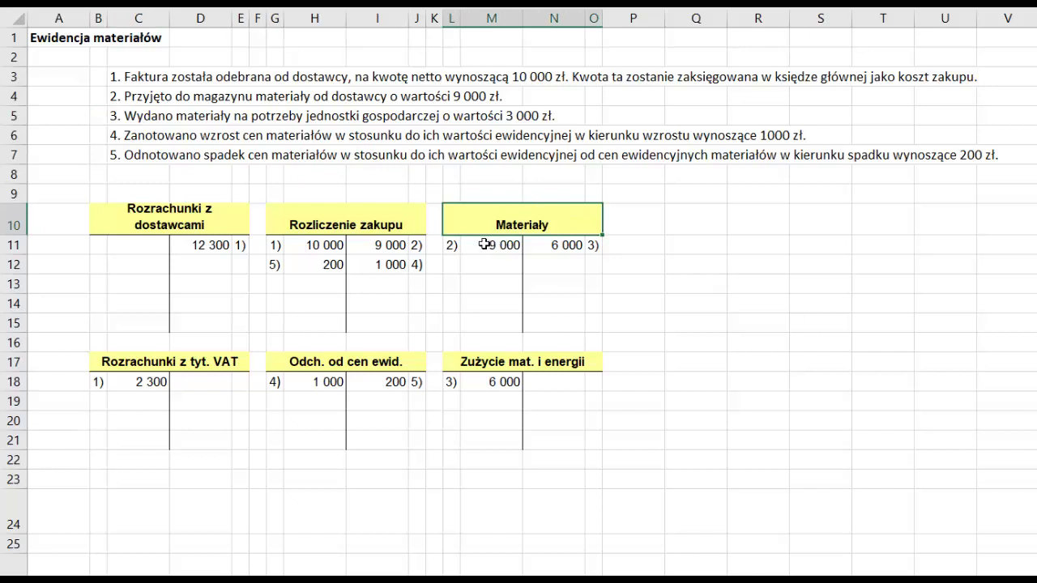
click(485, 247)
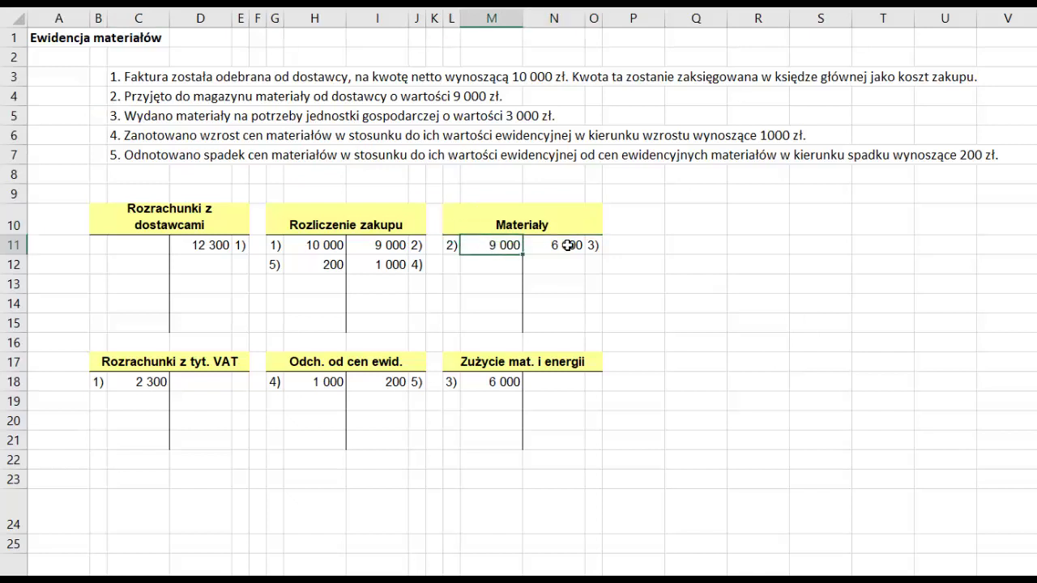
click(541, 246)
key(ctrl+shift+asciitilde)
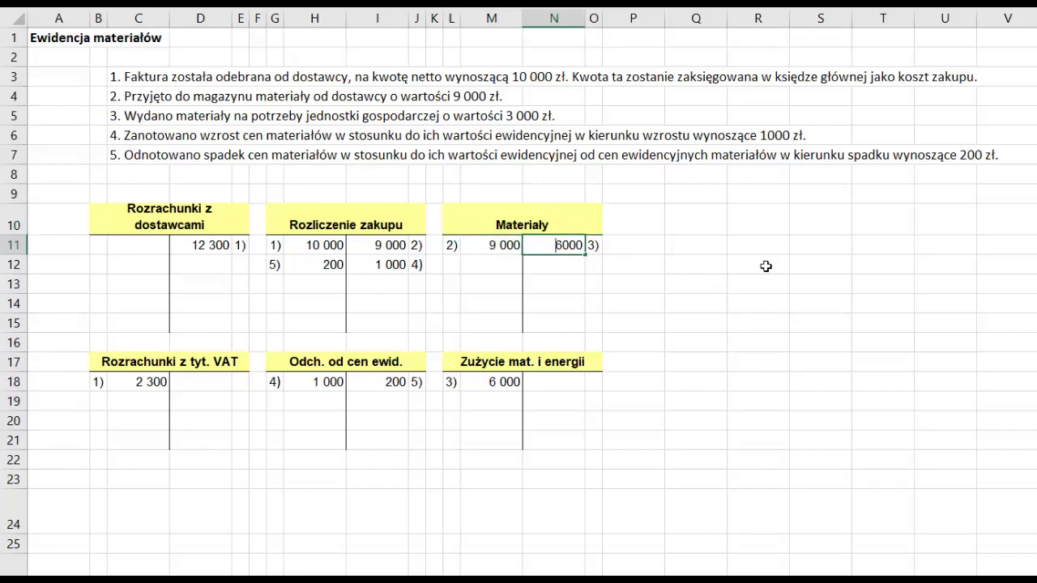
key(Return)
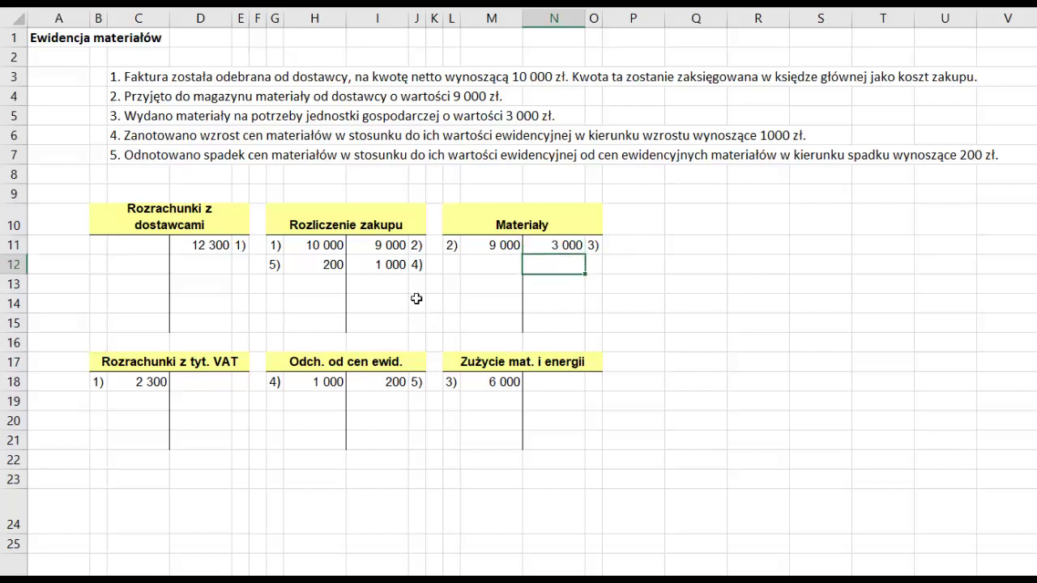
Set the operation 3 debit entry of the Zużycie mat. i energii account in M18 to 3000.
click(489, 382)
double_click(488, 381)
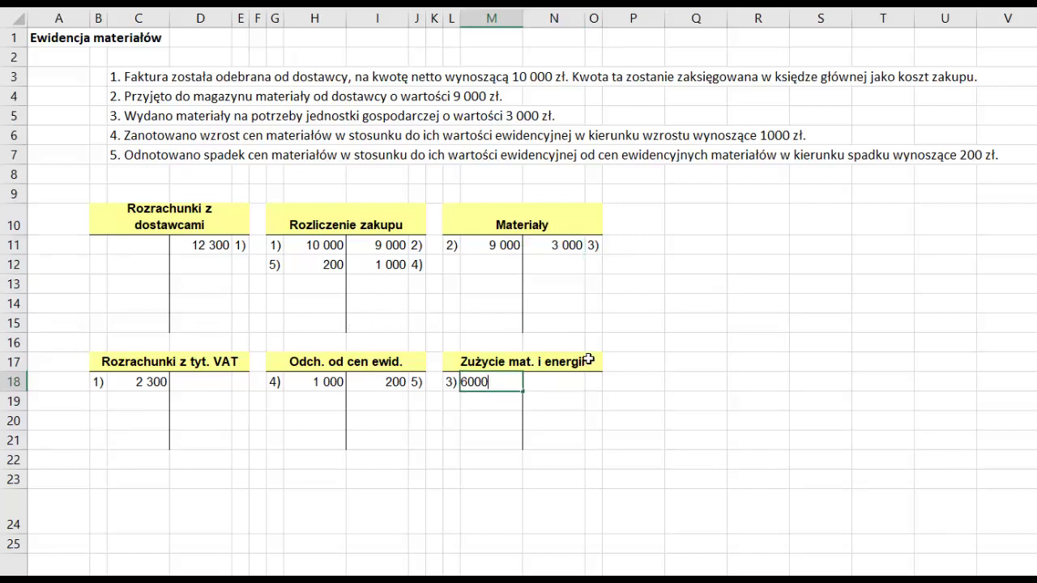
key(Return)
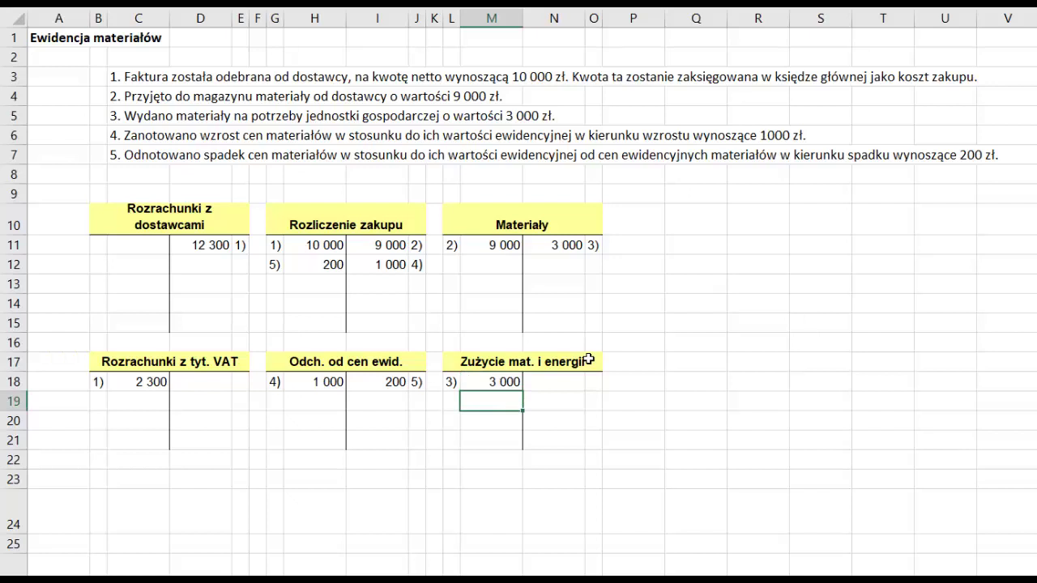
Check the operation 3 posting on the credit side of Materiały against the Zużycie mat. i energii account.
click(570, 268)
click(554, 243)
key(ctrl+v)
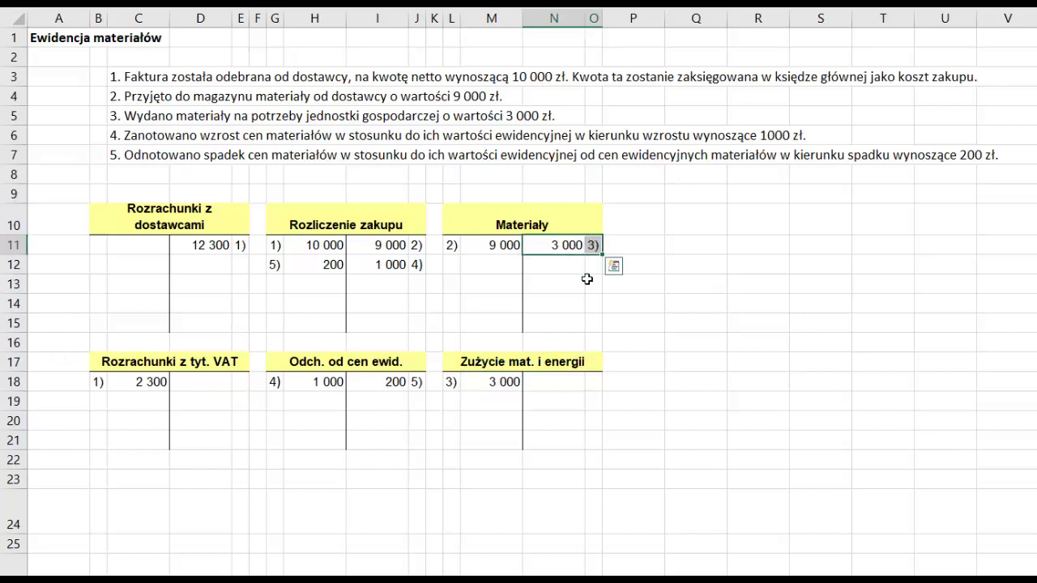
click(544, 231)
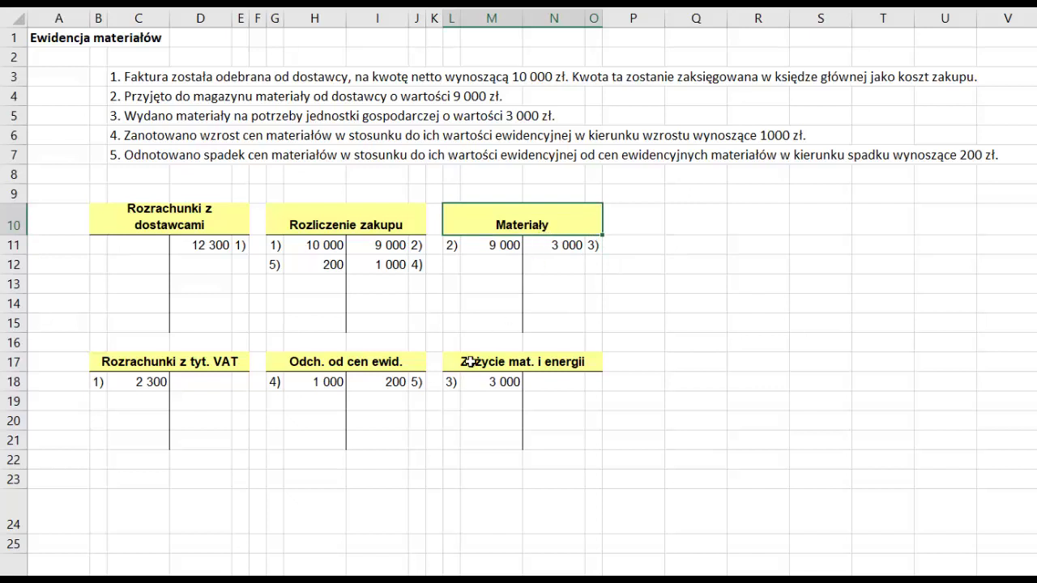
click(471, 363)
click(552, 247)
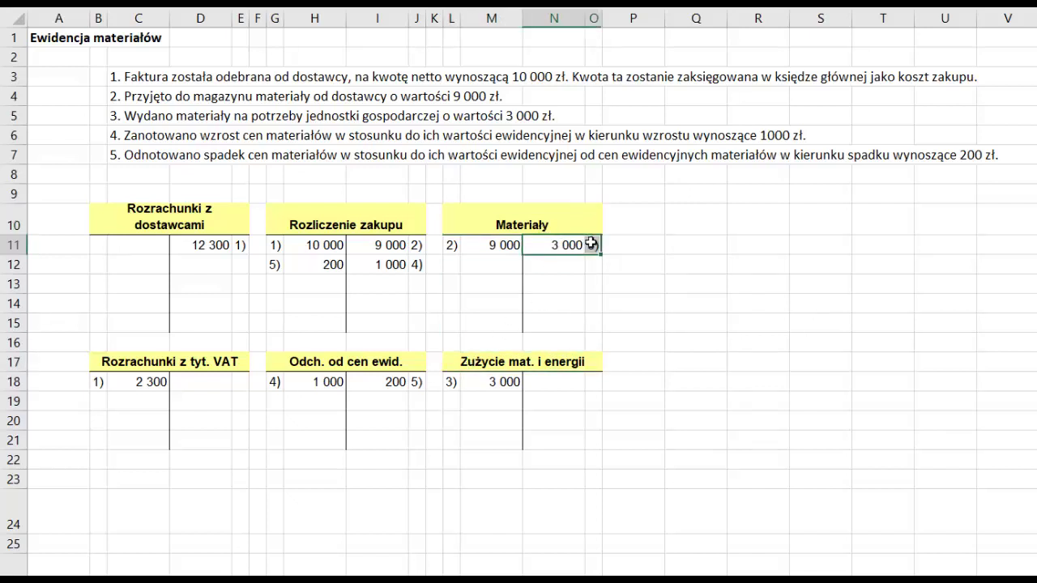
drag(555, 247, 542, 330)
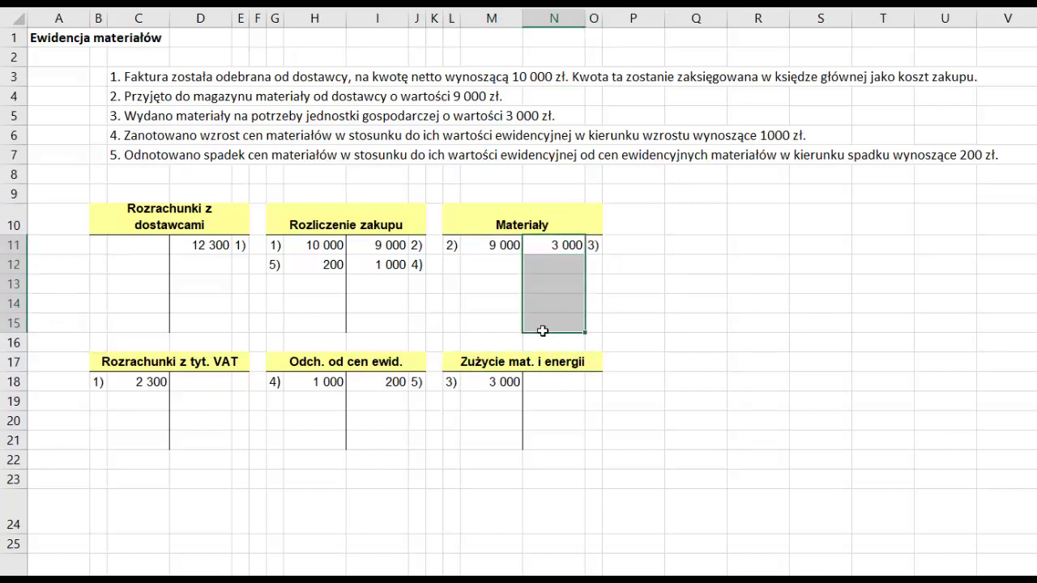
Examine the operation 3 debit posting of Zużycie mat. i energii and its matching credit entry in Materiały.
click(470, 382)
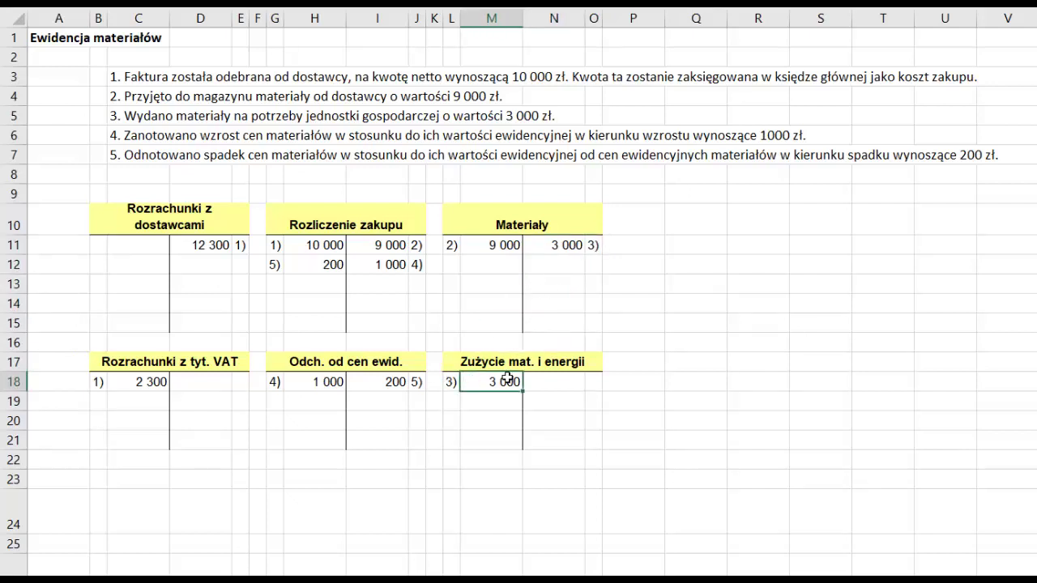
click(483, 367)
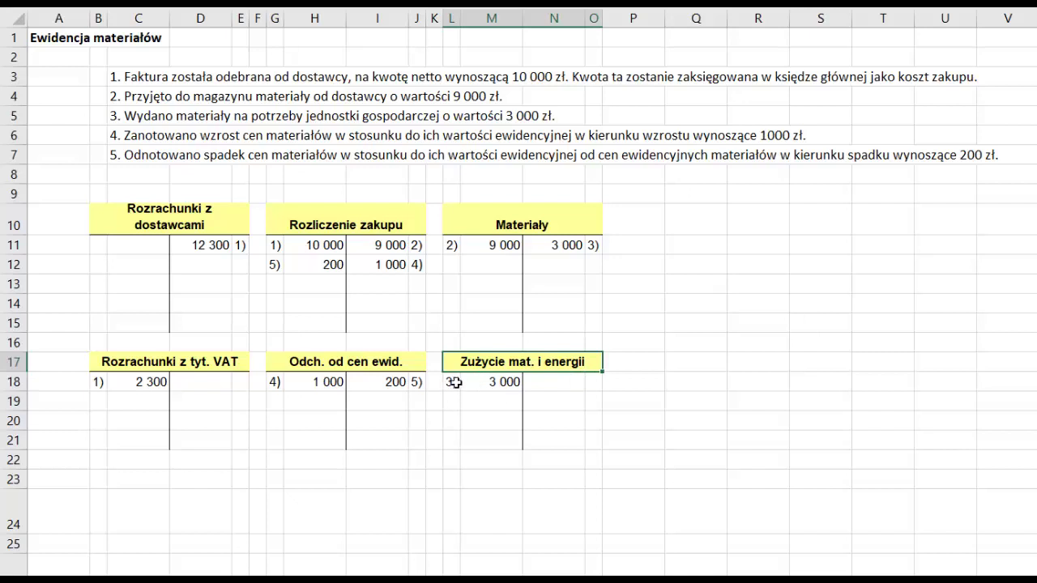
drag(455, 382, 470, 382)
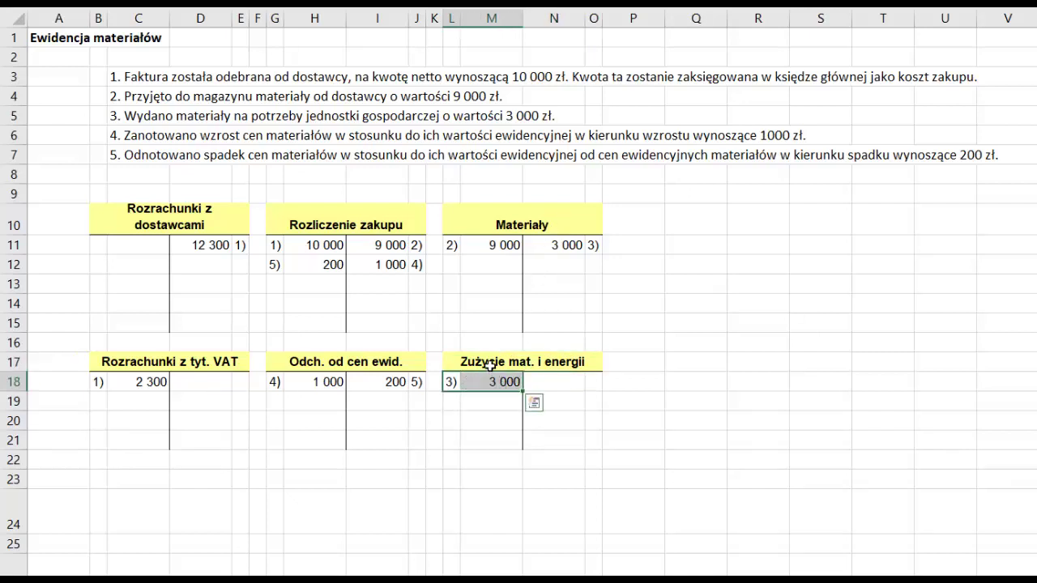
click(486, 362)
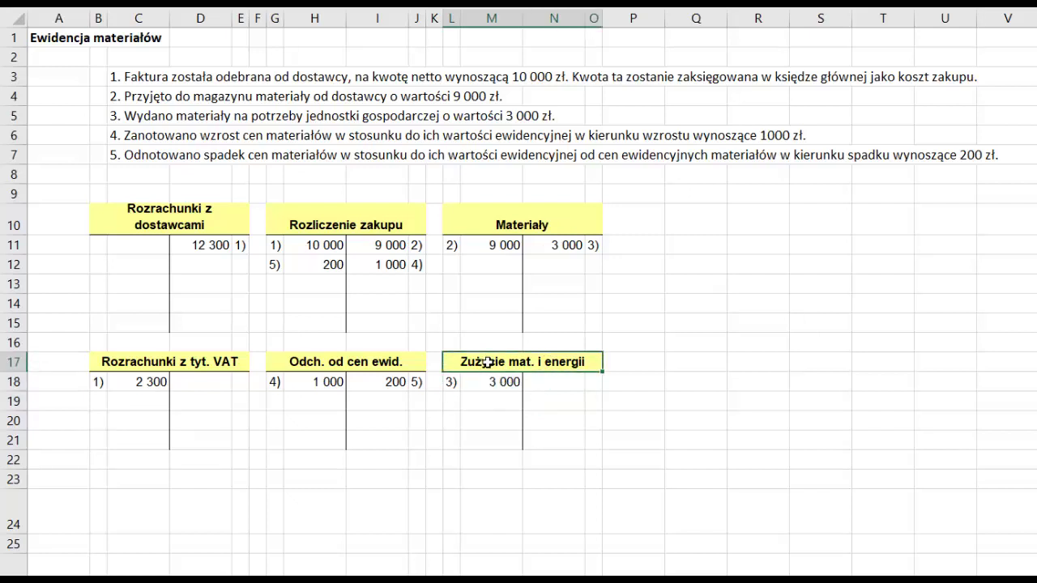
drag(476, 384, 477, 443)
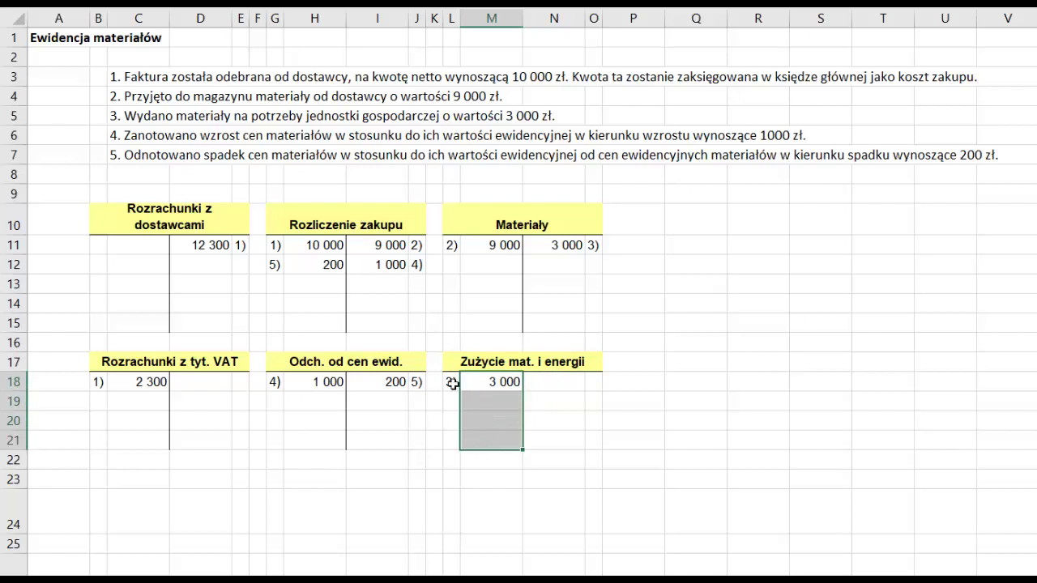
drag(451, 383, 492, 379)
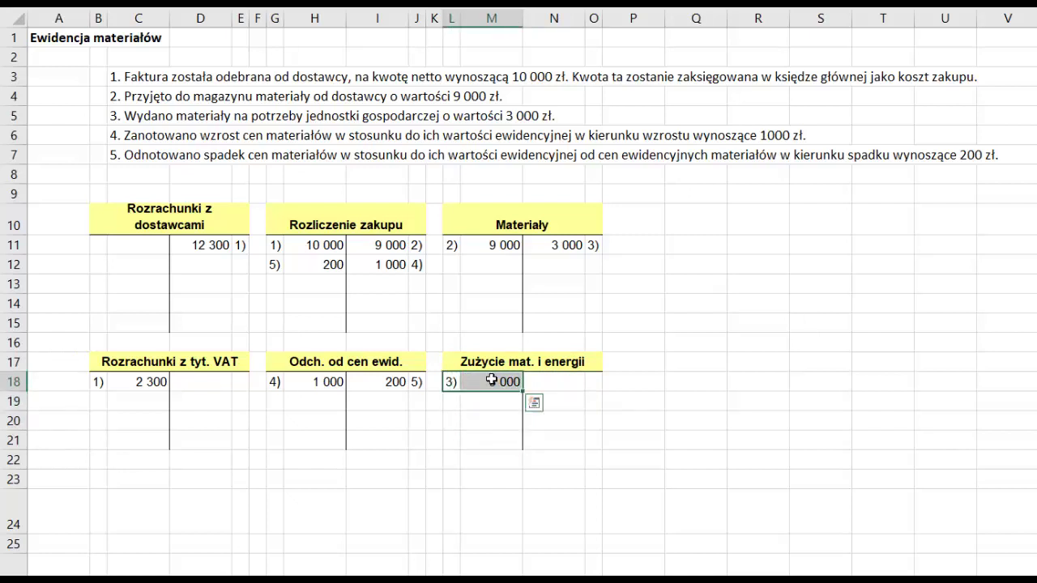
drag(550, 246, 589, 241)
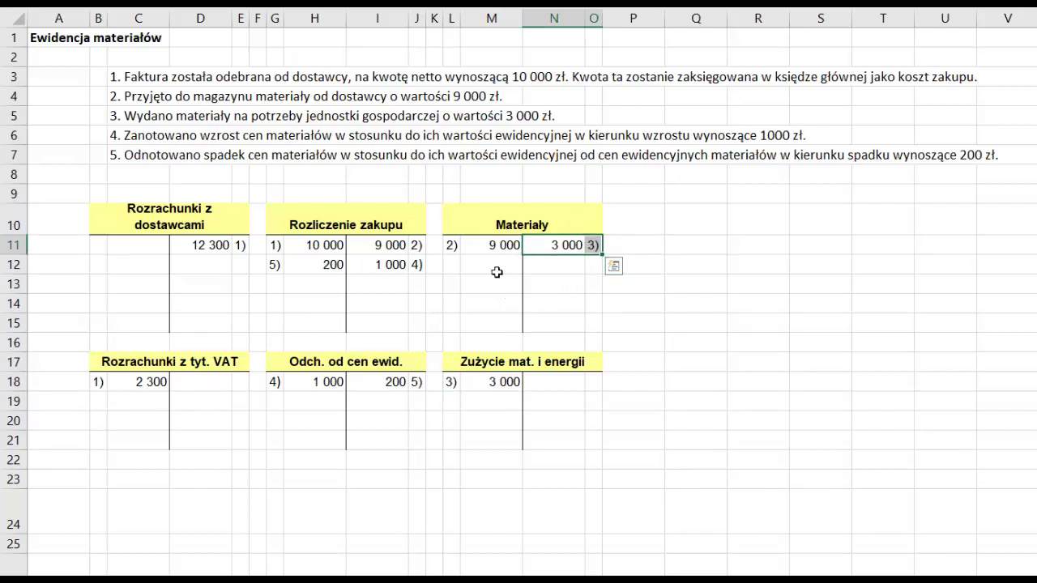
Review operation 4 and trace its posting from the credit side of Rozliczenie zakupu to the Odch. od cen ewid. account.
click(116, 134)
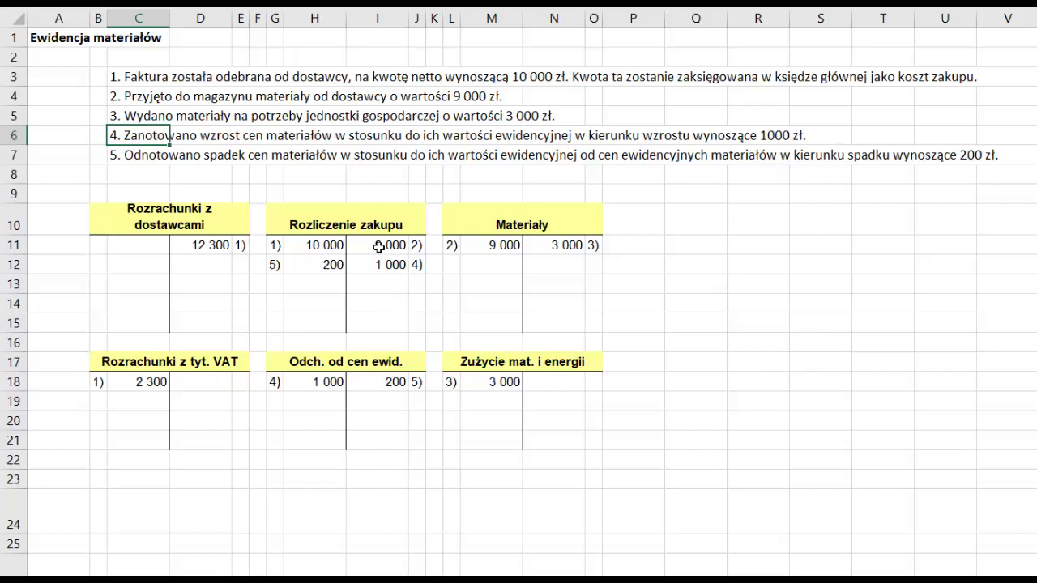
drag(378, 247, 472, 243)
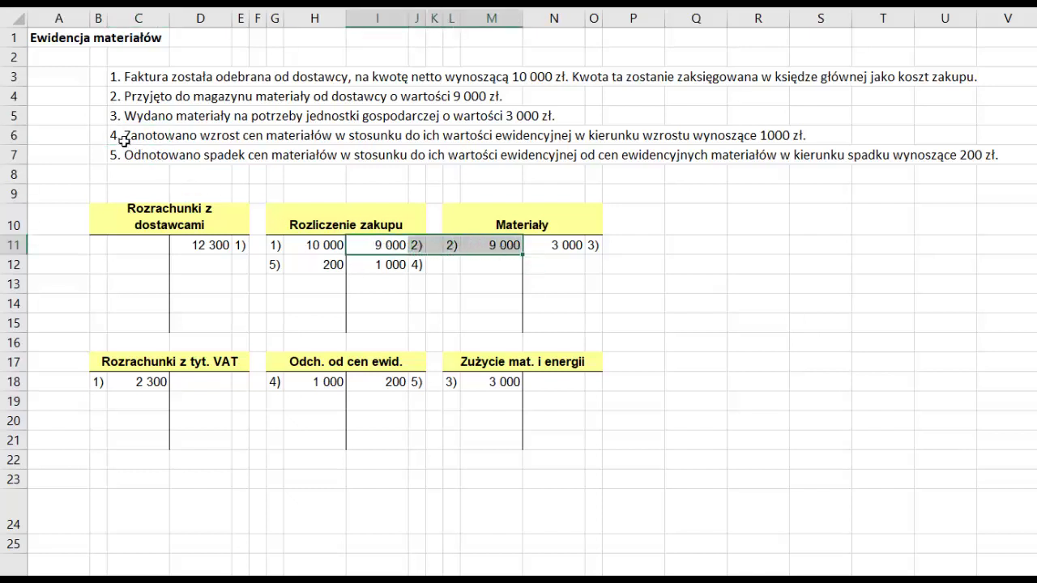
click(126, 139)
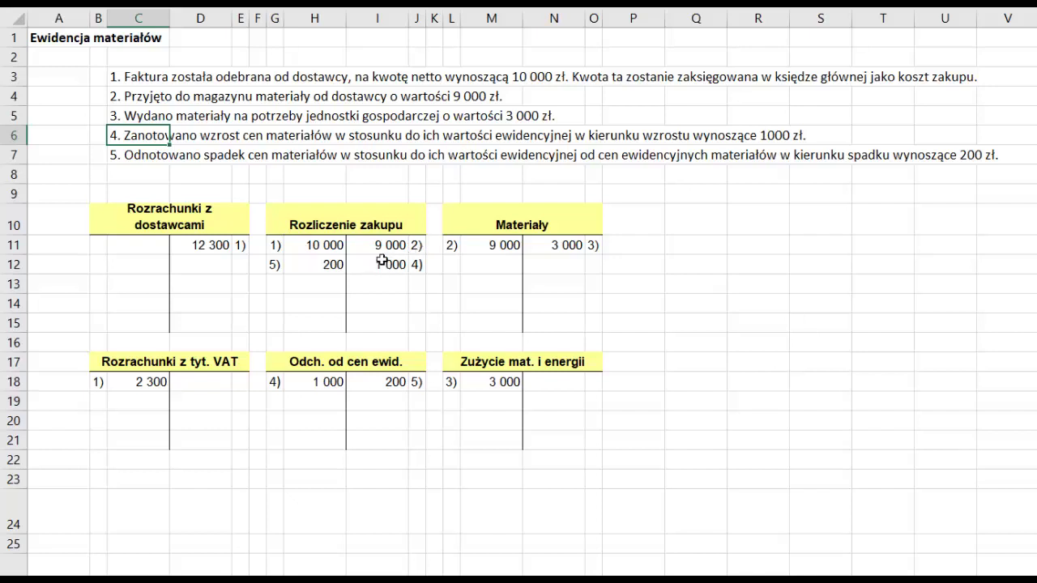
drag(380, 266, 419, 266)
key(ctrl+c)
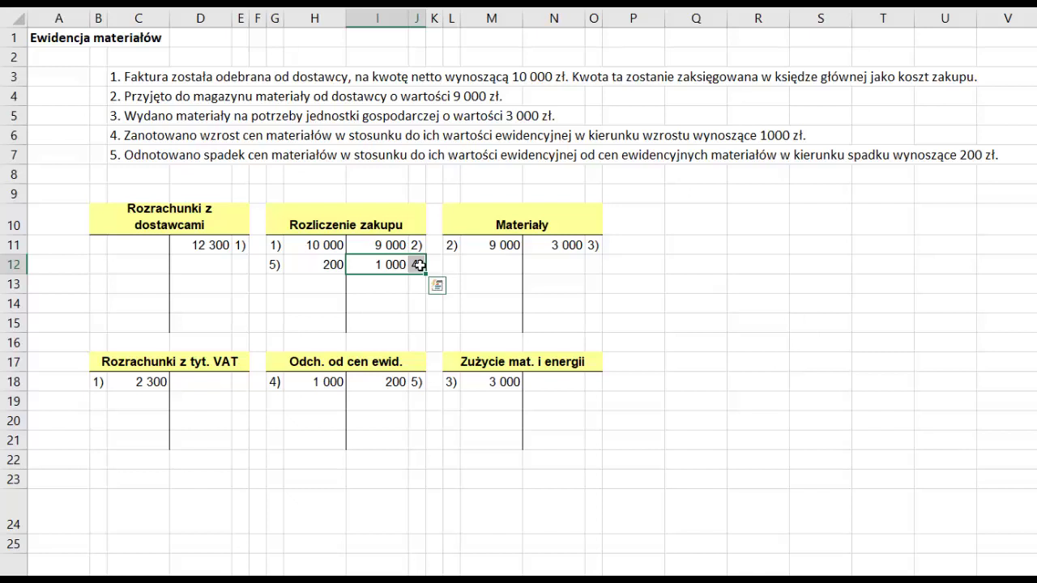
click(371, 263)
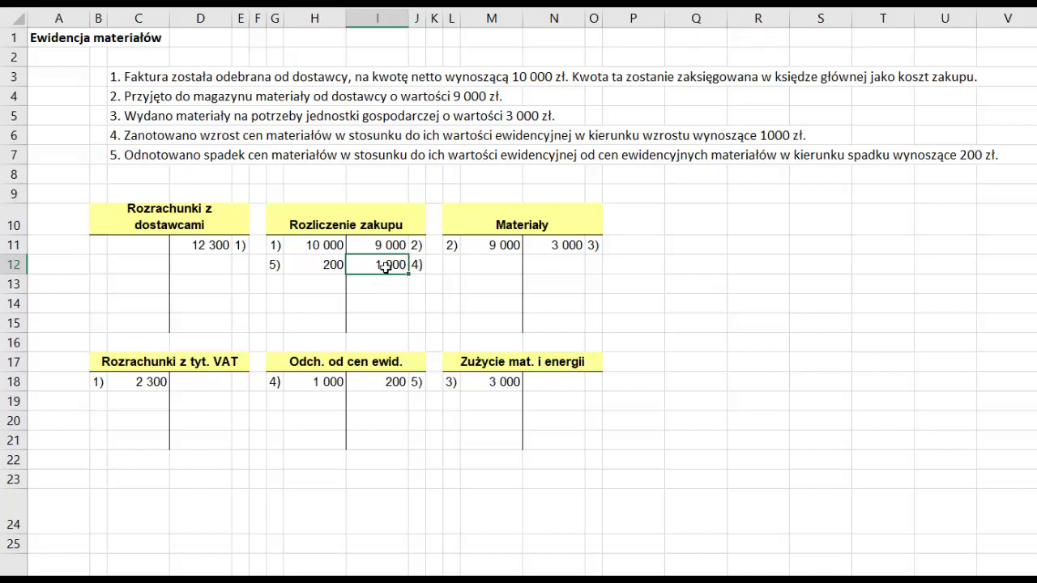
drag(389, 262, 418, 261)
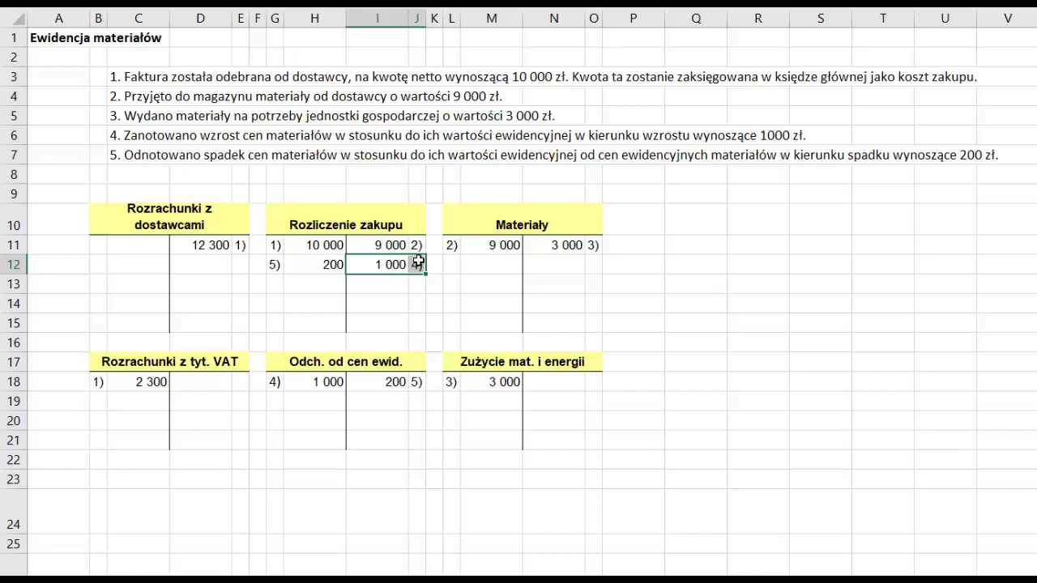
key(ctrl+v)
click(310, 369)
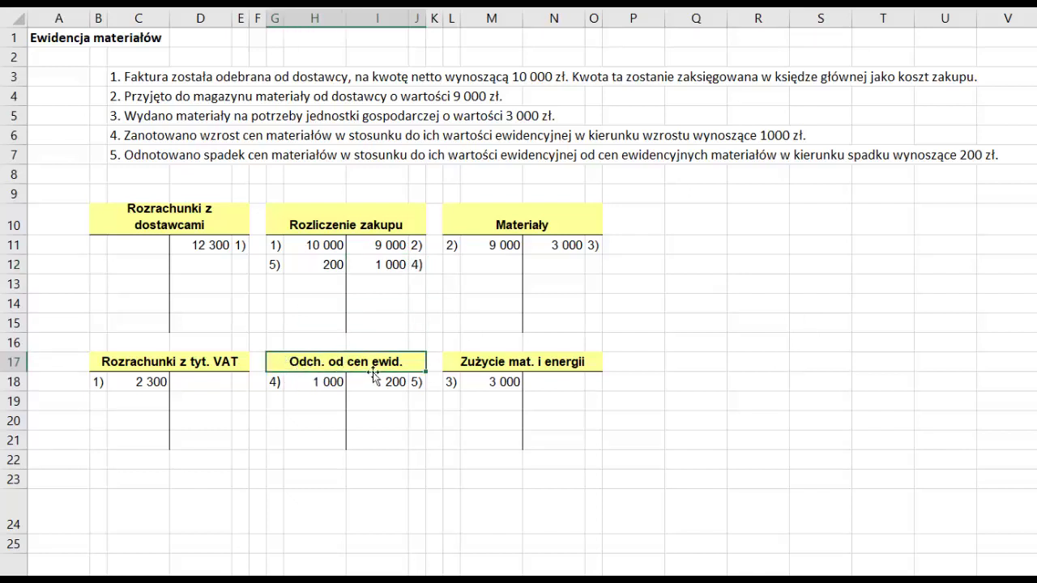
Compare the operation 1 invoice amount in Rozliczenie zakupu with the operation 2 receipt entries there and in Materiały.
click(290, 245)
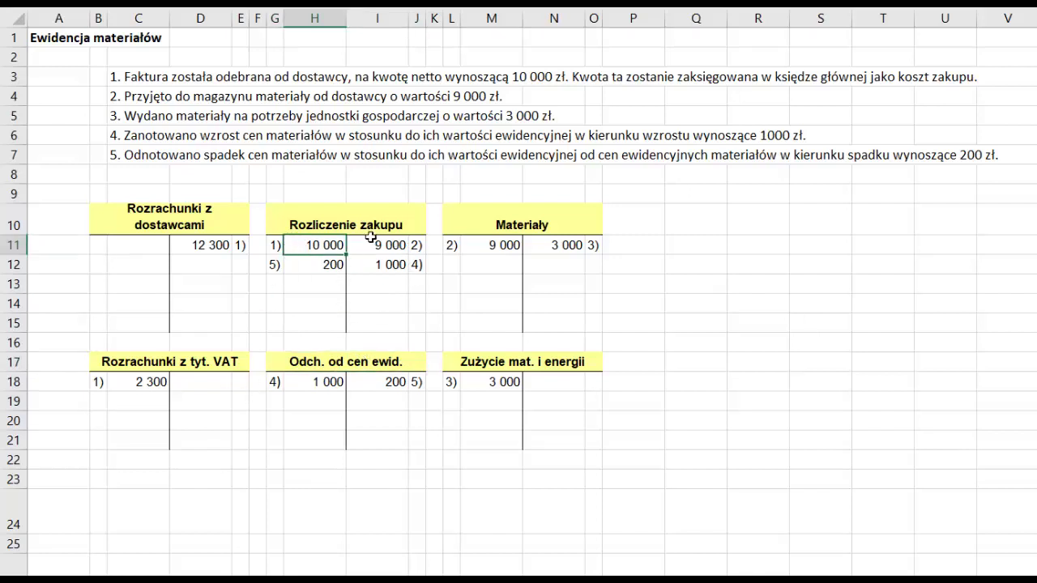
click(397, 243)
drag(403, 243, 417, 244)
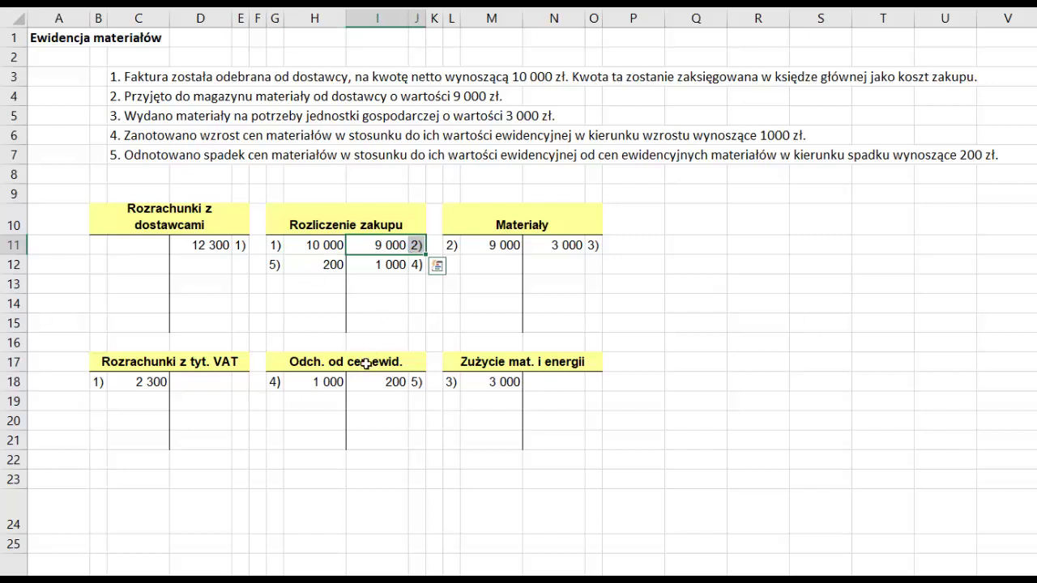
drag(496, 245, 451, 247)
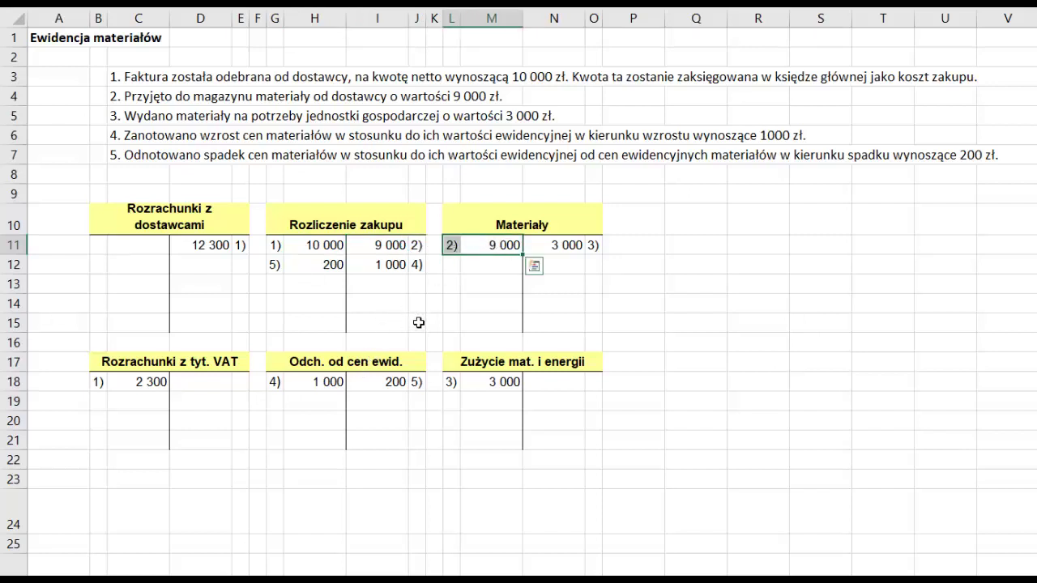
Match the operation 4 credit entry of Rozliczenie zakupu with the debit entry of Odch. od cen ewid.
drag(374, 268, 416, 263)
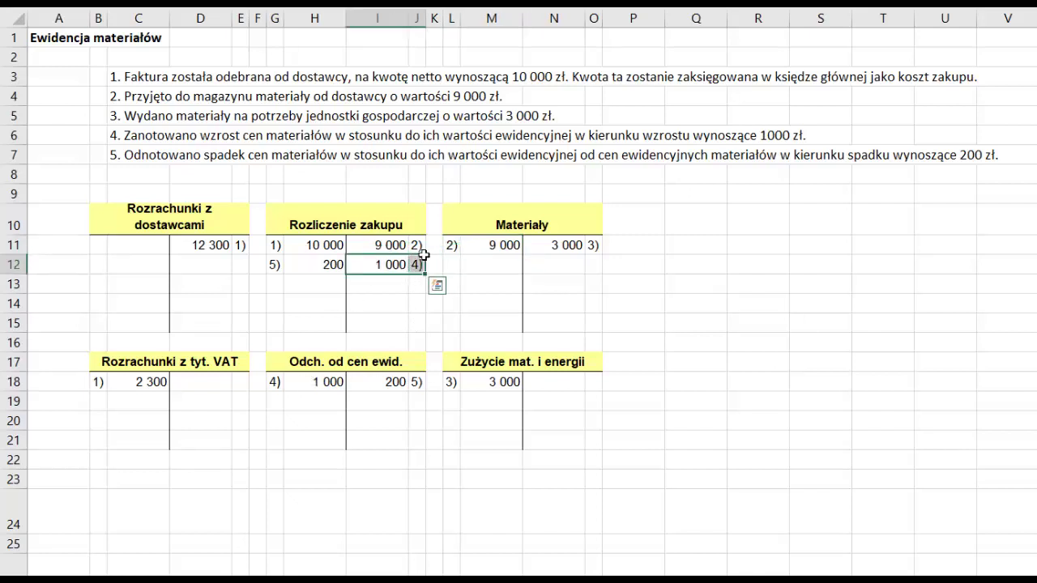
drag(308, 381, 278, 381)
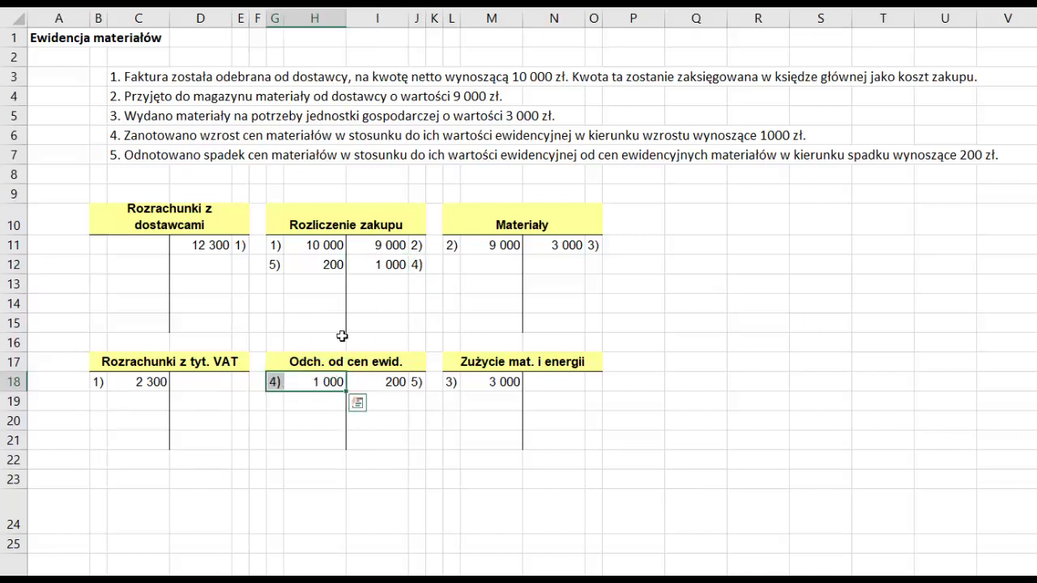
click(423, 264)
ctrl+click(275, 382)
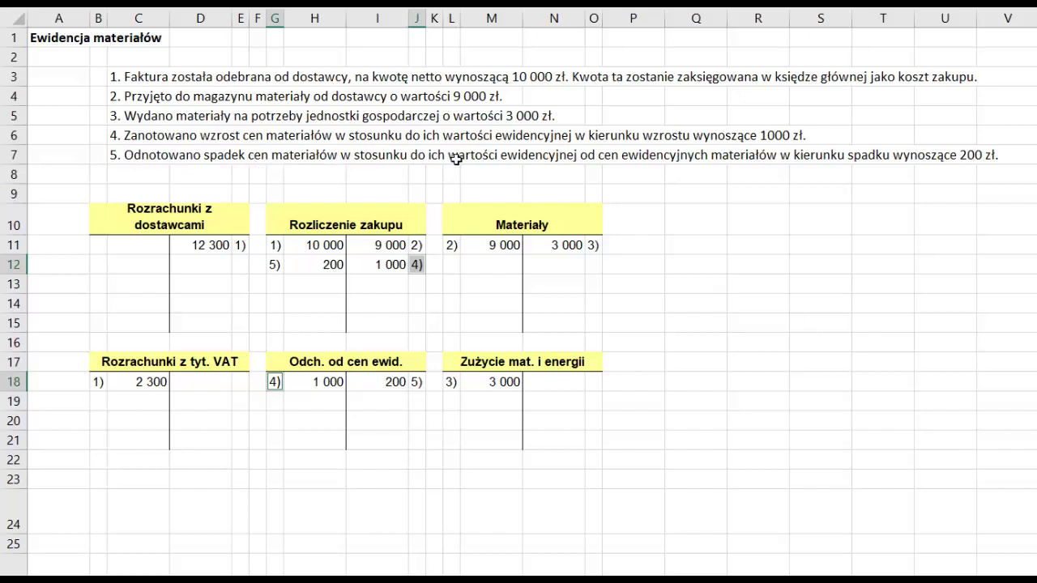
Review operation 5 and trace its postings on the debit side of Rozliczenie zakupu and the credit side of Odch. od cen ewid.
click(320, 277)
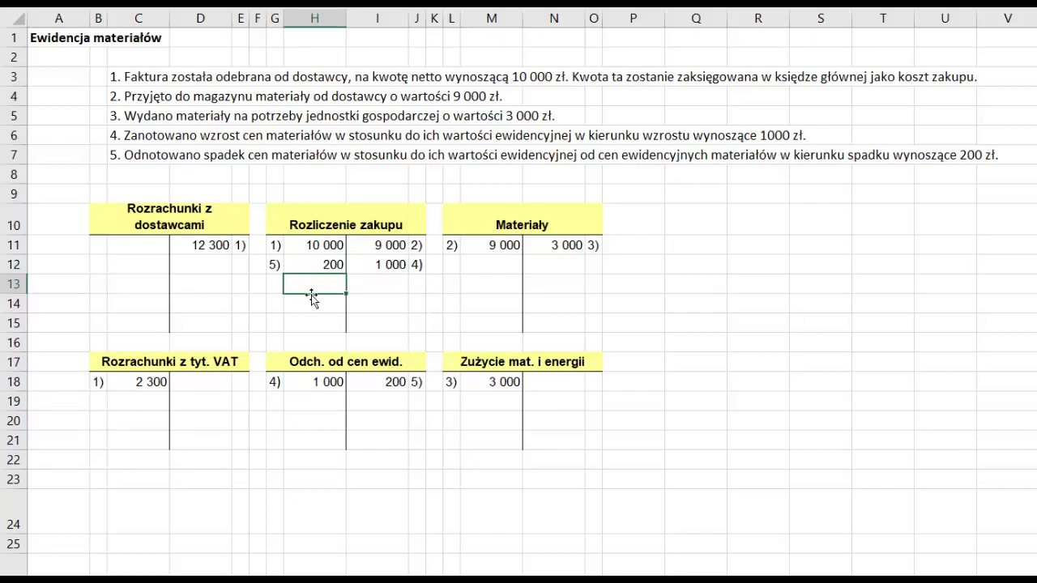
click(114, 155)
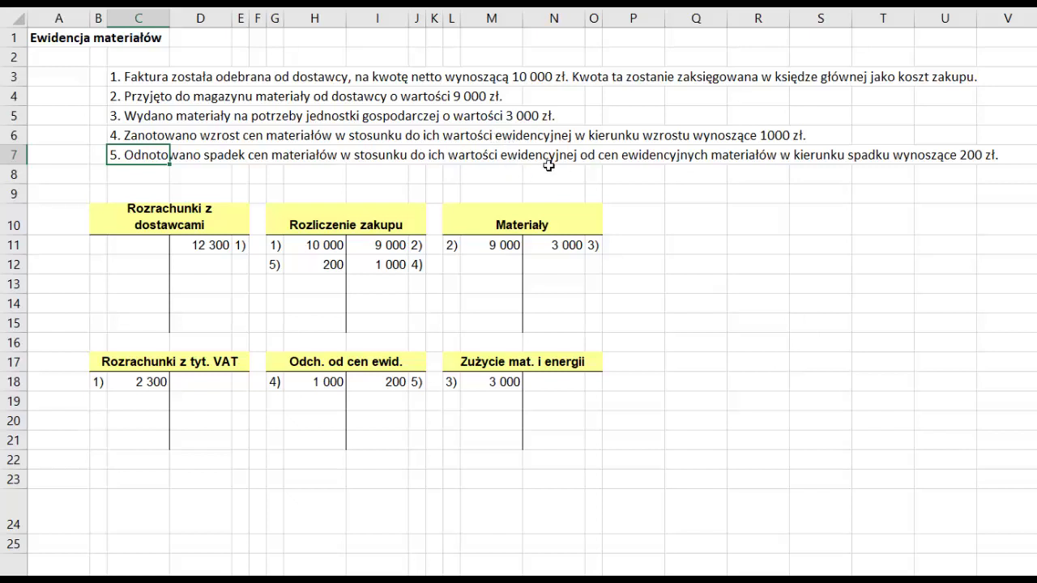
drag(324, 263, 276, 262)
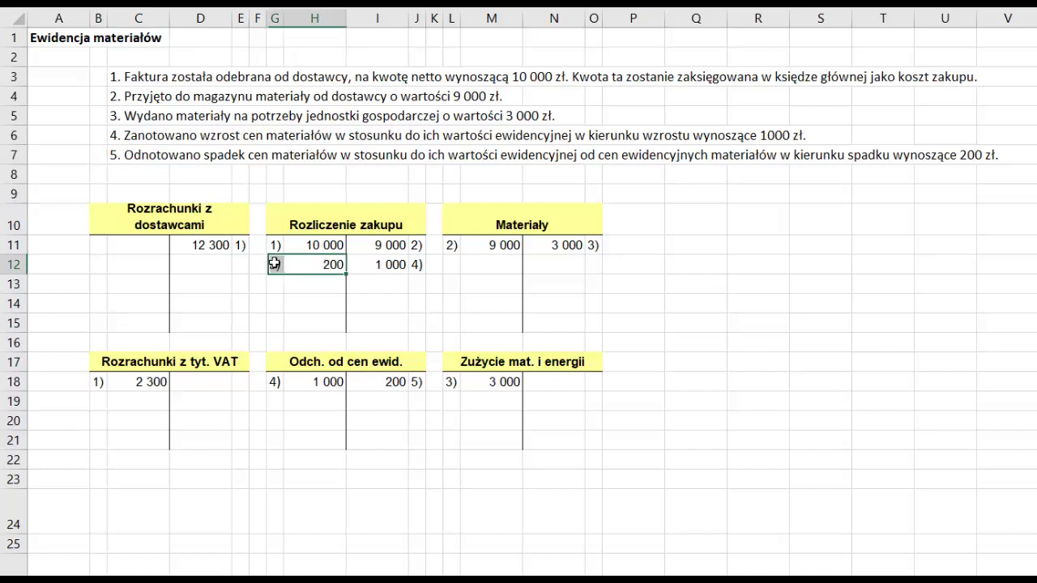
click(330, 215)
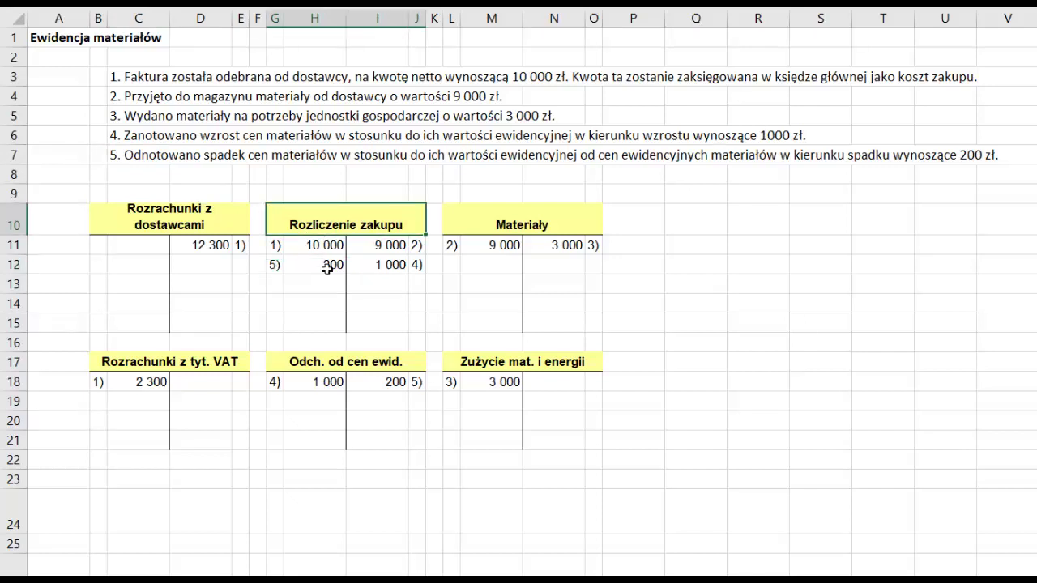
drag(323, 268, 272, 270)
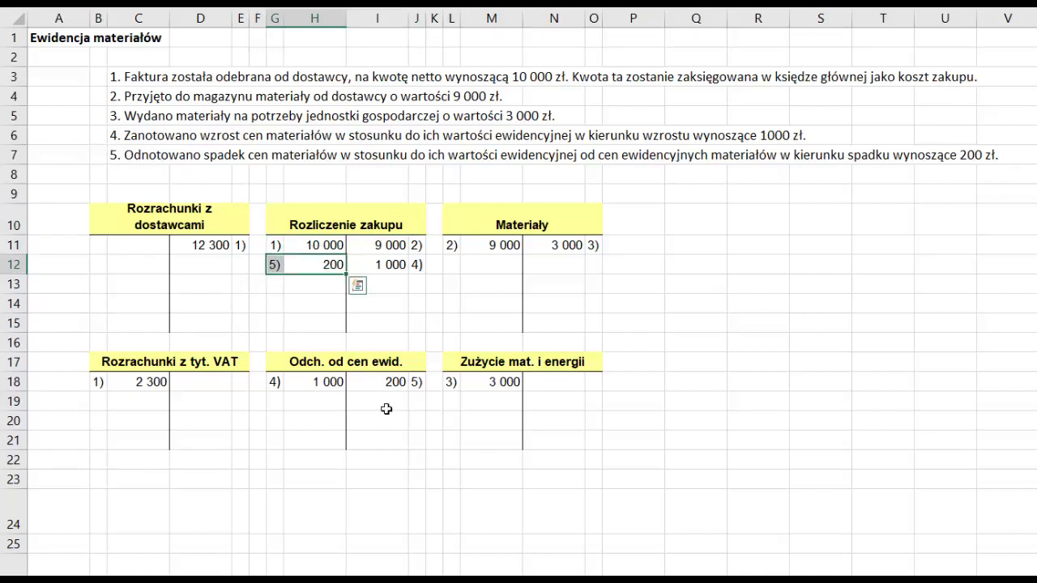
drag(378, 382, 417, 384)
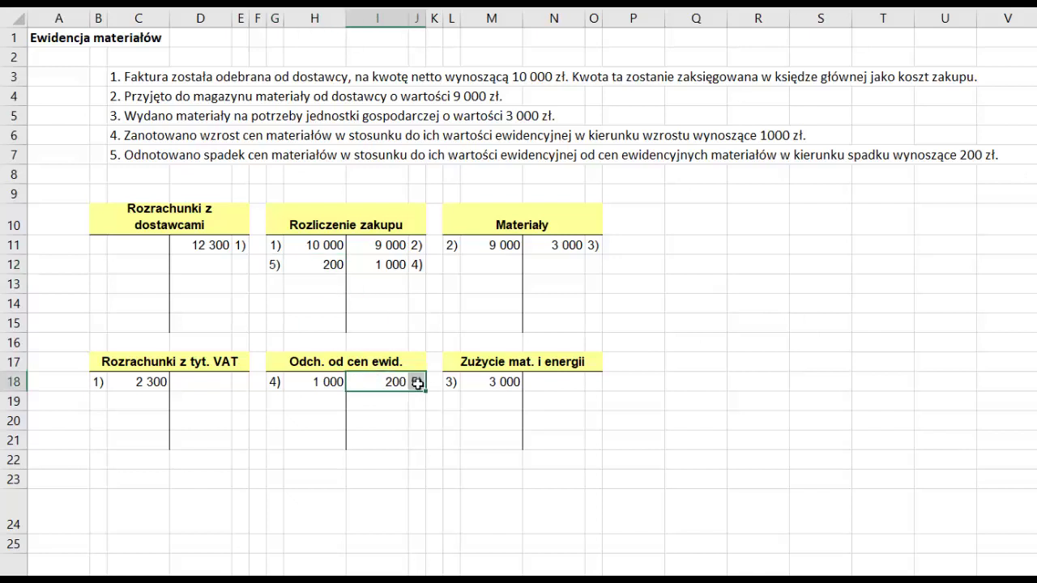
click(330, 365)
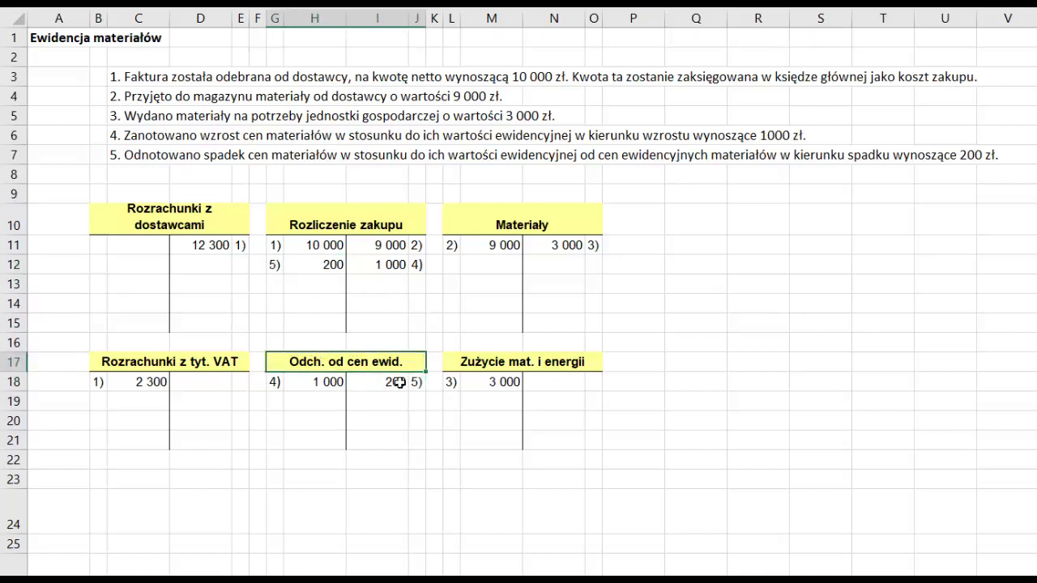
drag(382, 382, 418, 387)
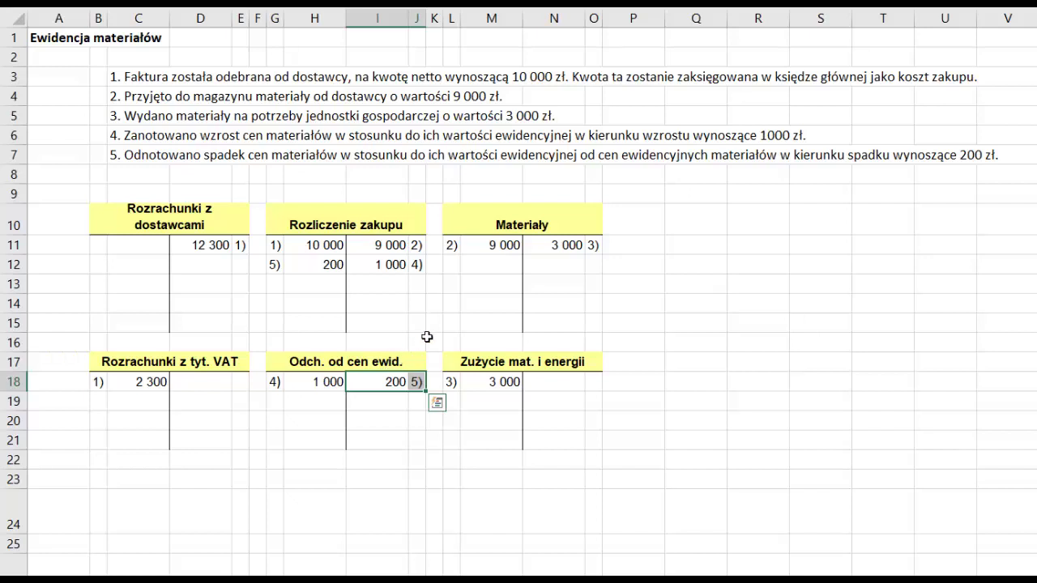
click(821, 341)
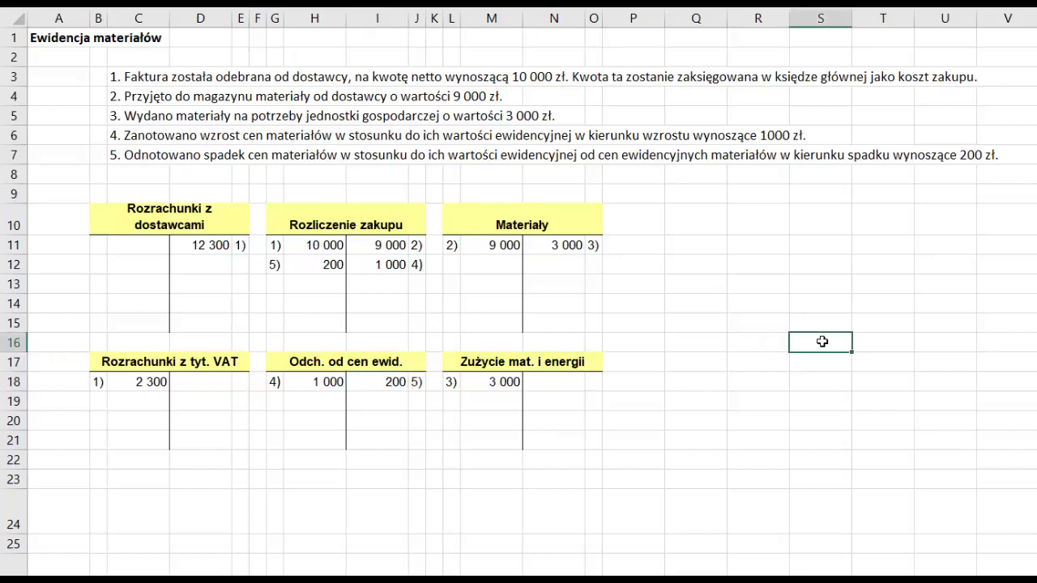